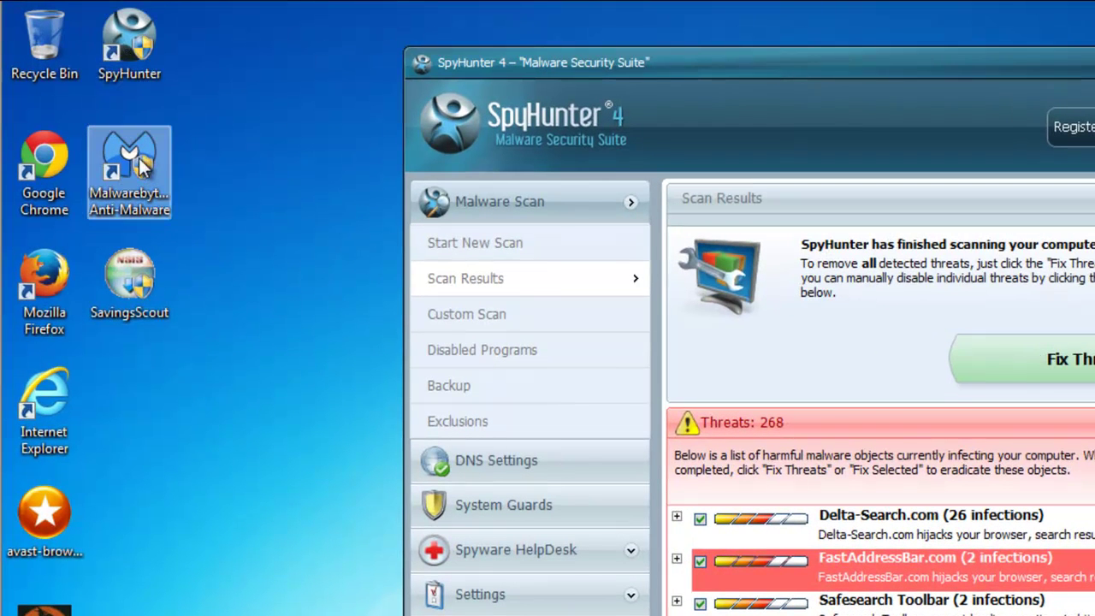
Select the Malwarebytes, SpyHunter, HitmanPro, JRT and SavingsScout shortcuts and refresh the desktop
left_click(133, 172)
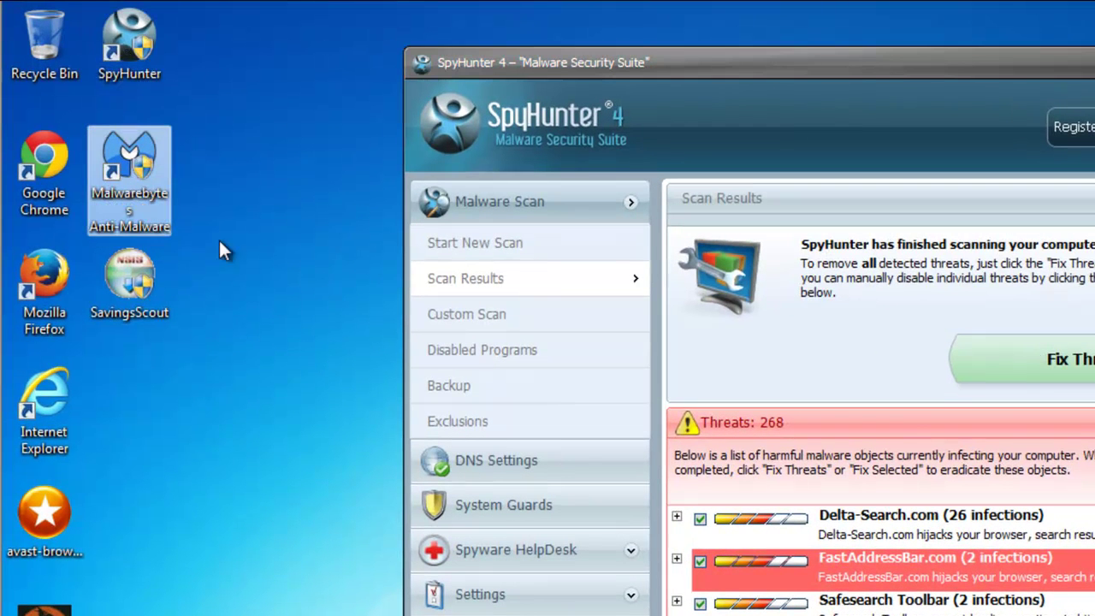
left_click(130, 51)
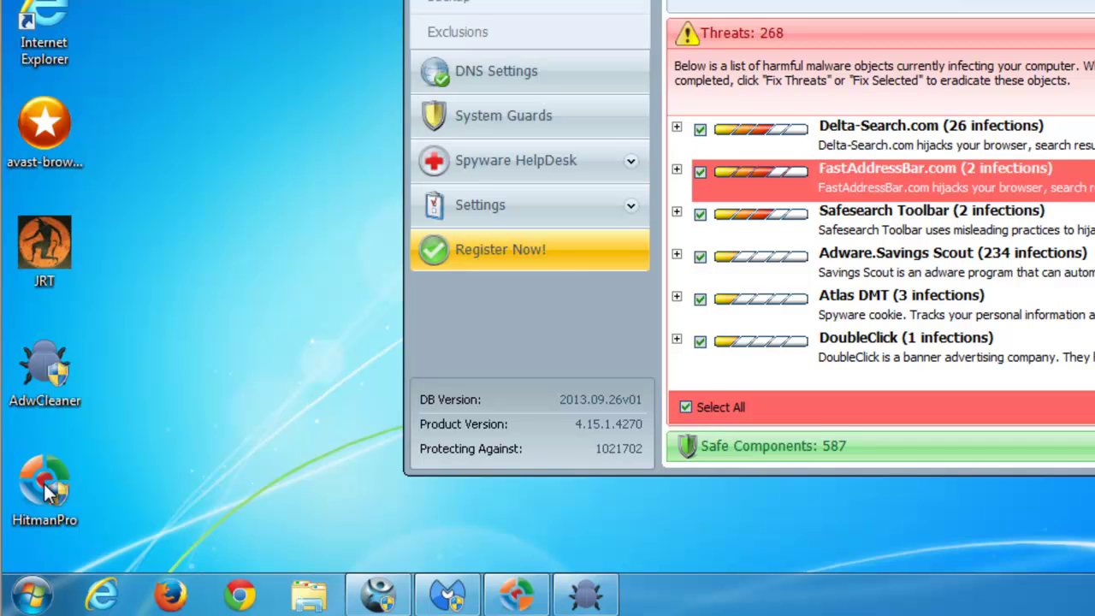
left_click(47, 492)
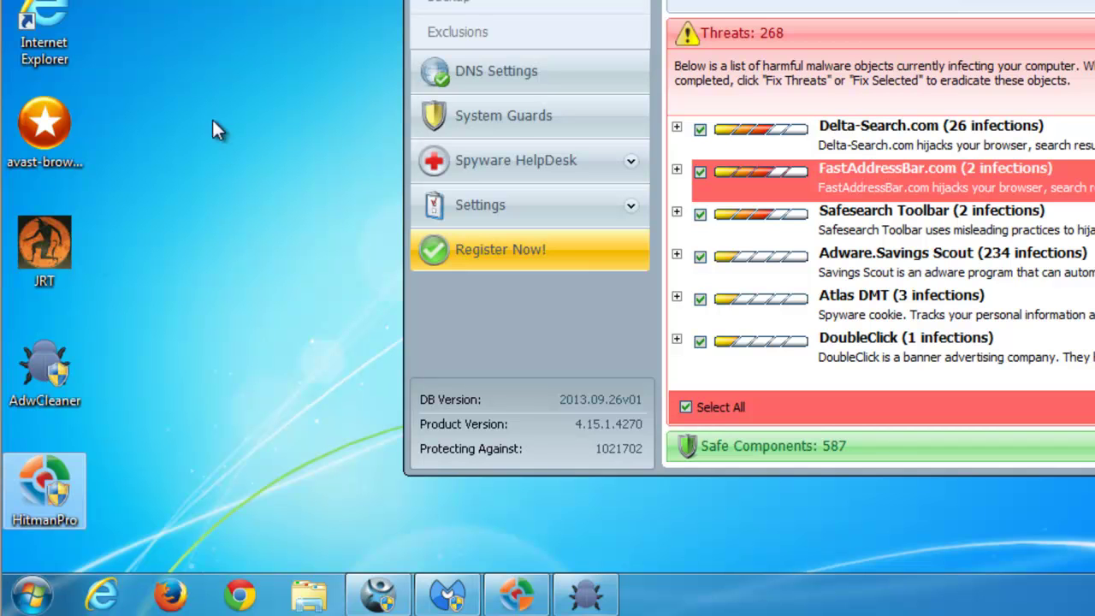
key("Up")
key("Up")
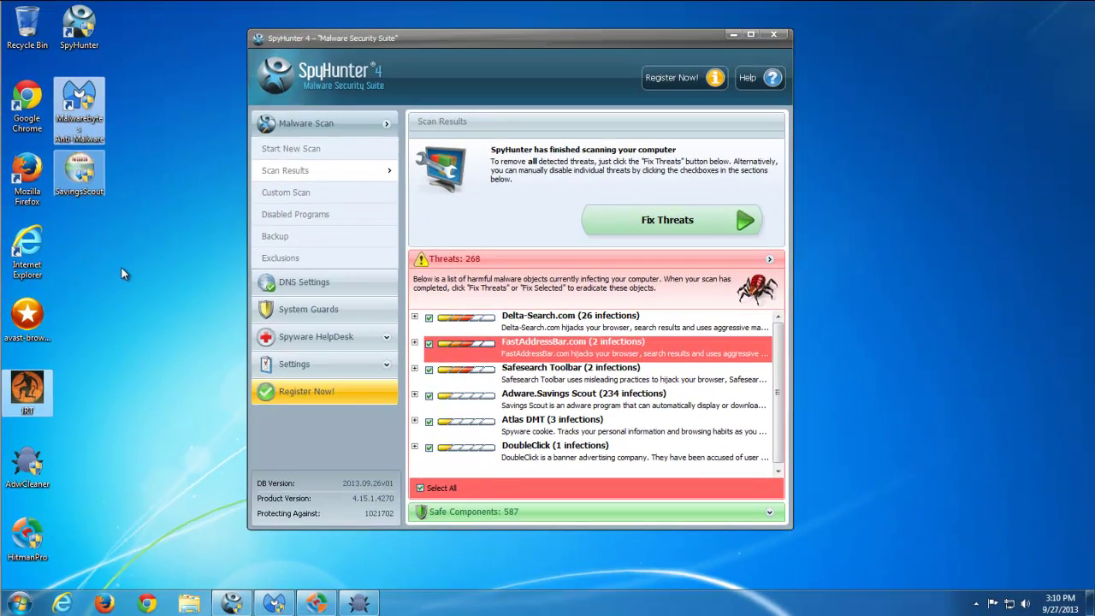
right_click(119, 264)
left_click(149, 305)
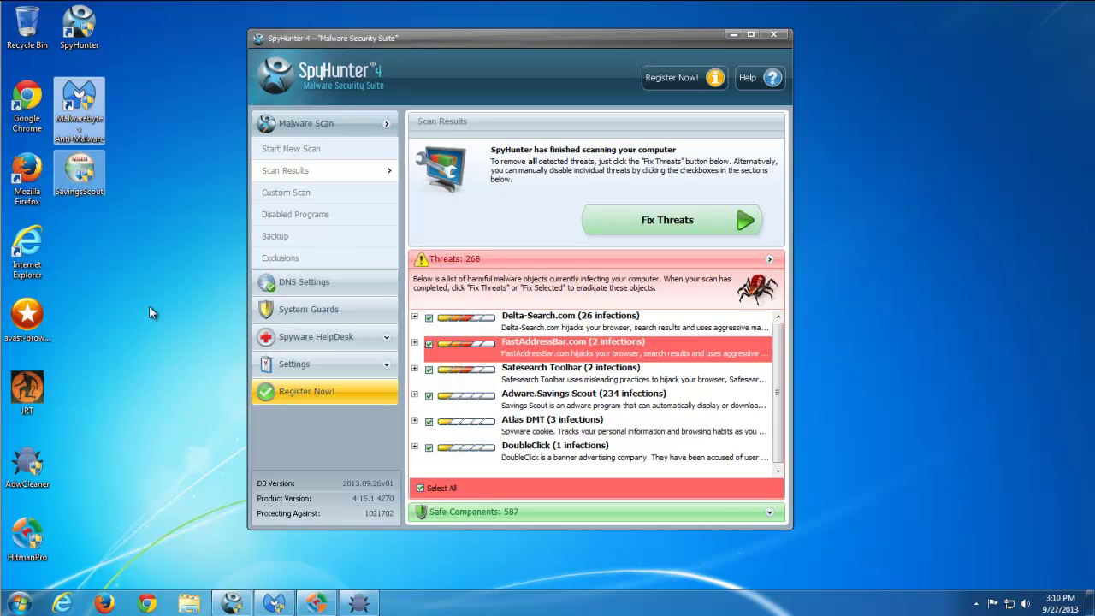
left_click(362, 40)
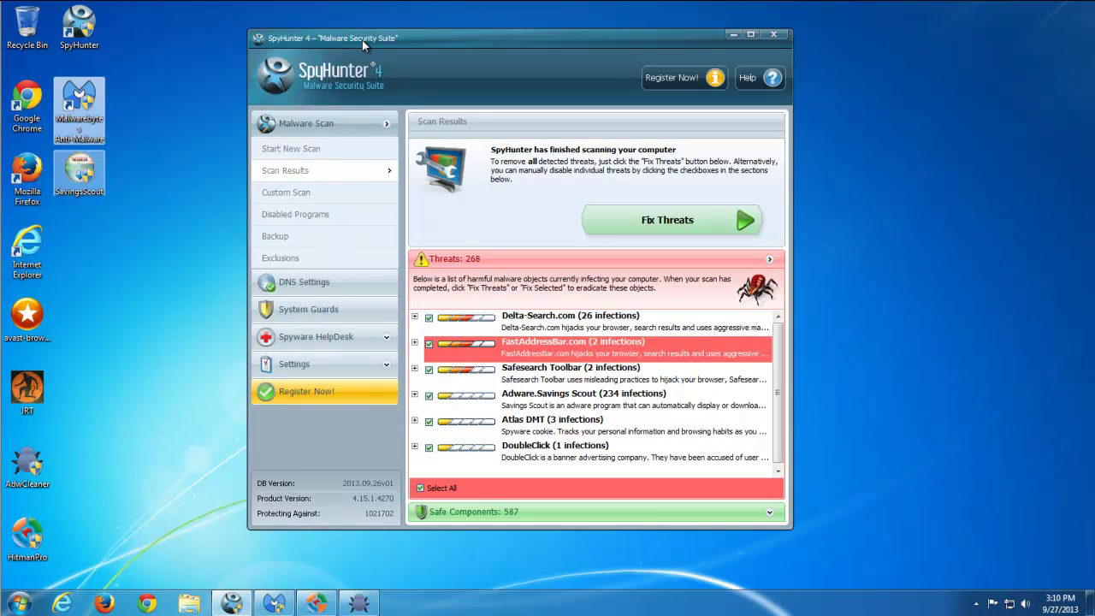
left_click(75, 173)
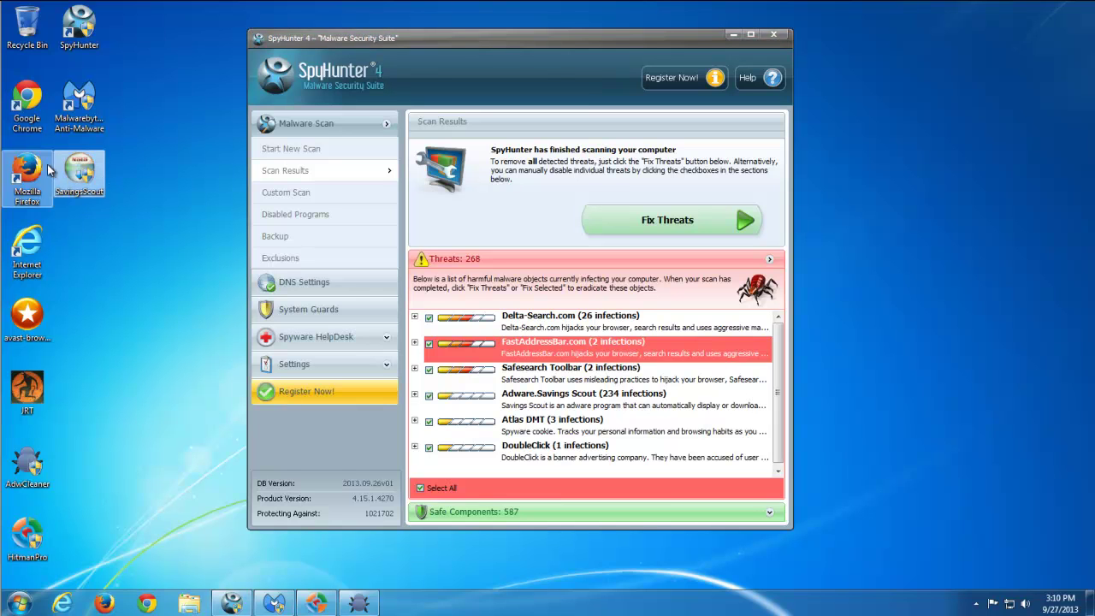
left_click(322, 39)
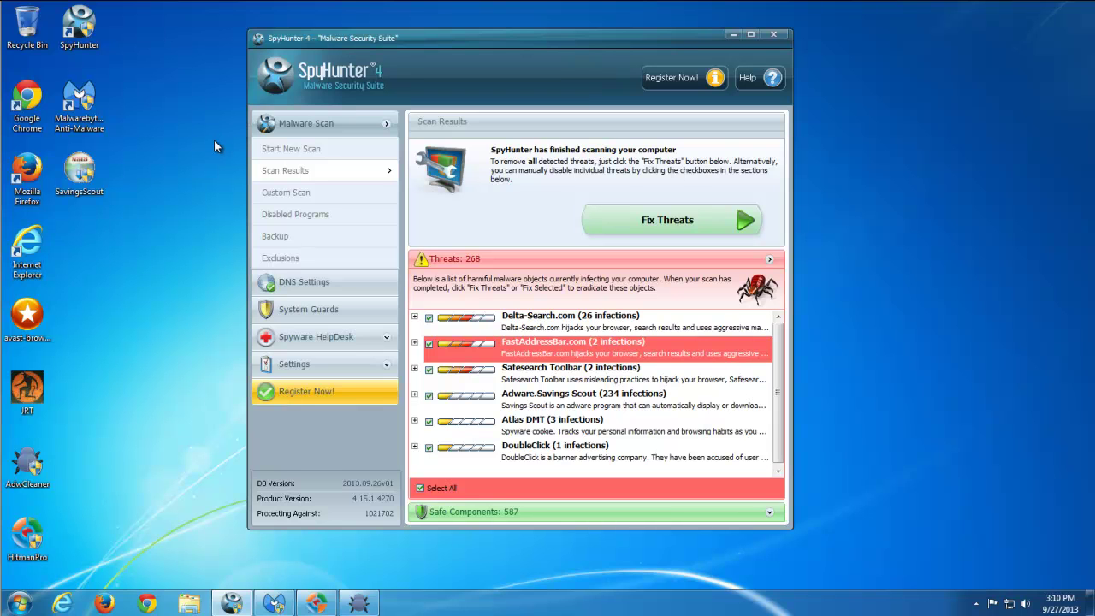
In SpyHunter, read the Adware.Savings Scout detection and its savings scout-bg.exe details
left_click(460, 260)
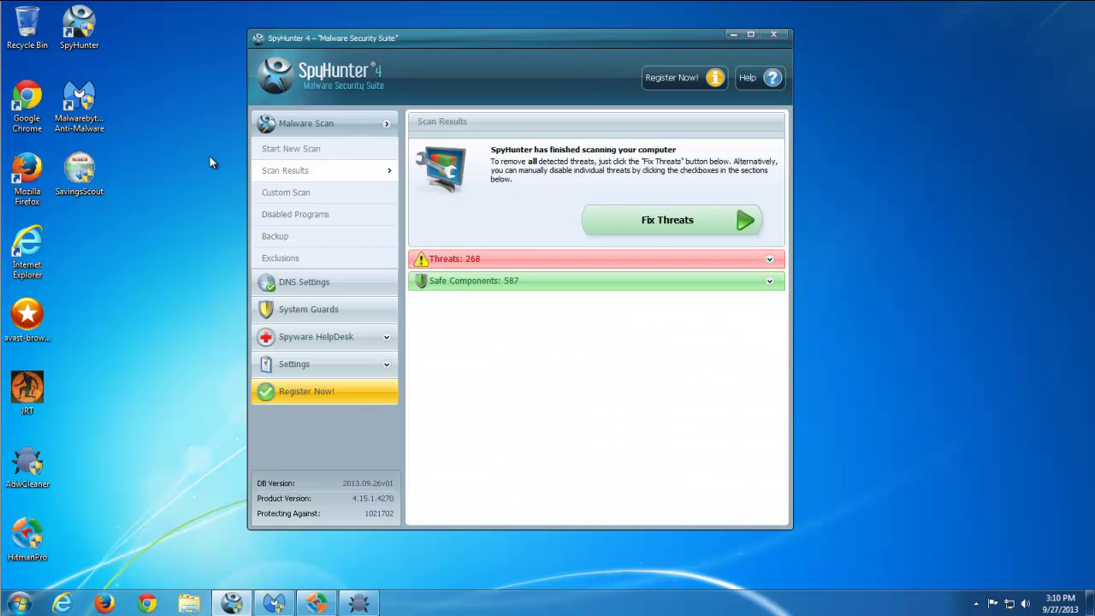
left_click(508, 259)
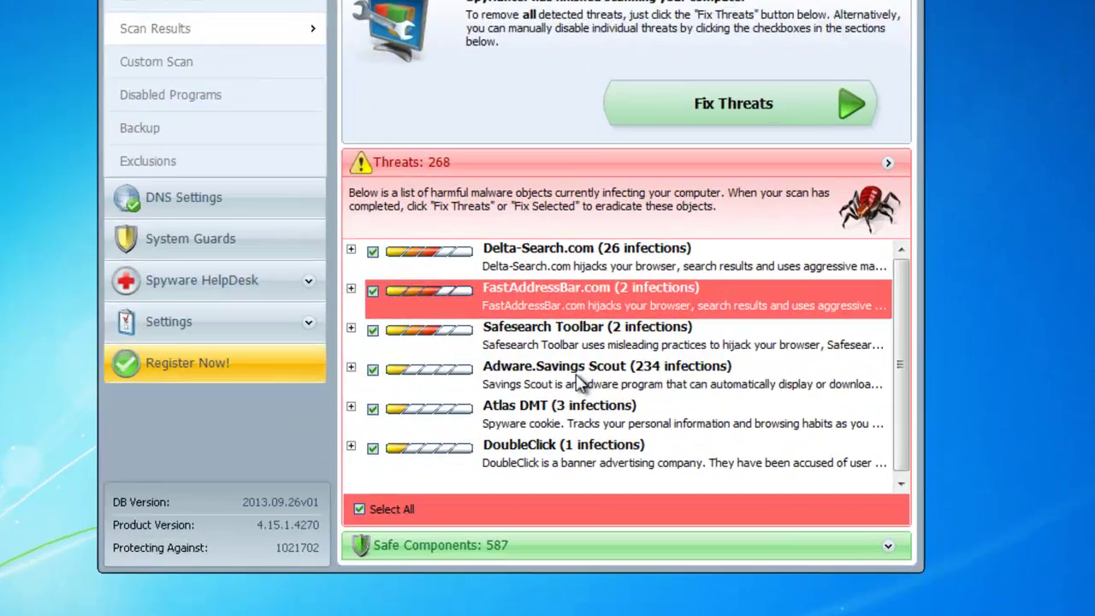
left_click(564, 399)
left_click(415, 394)
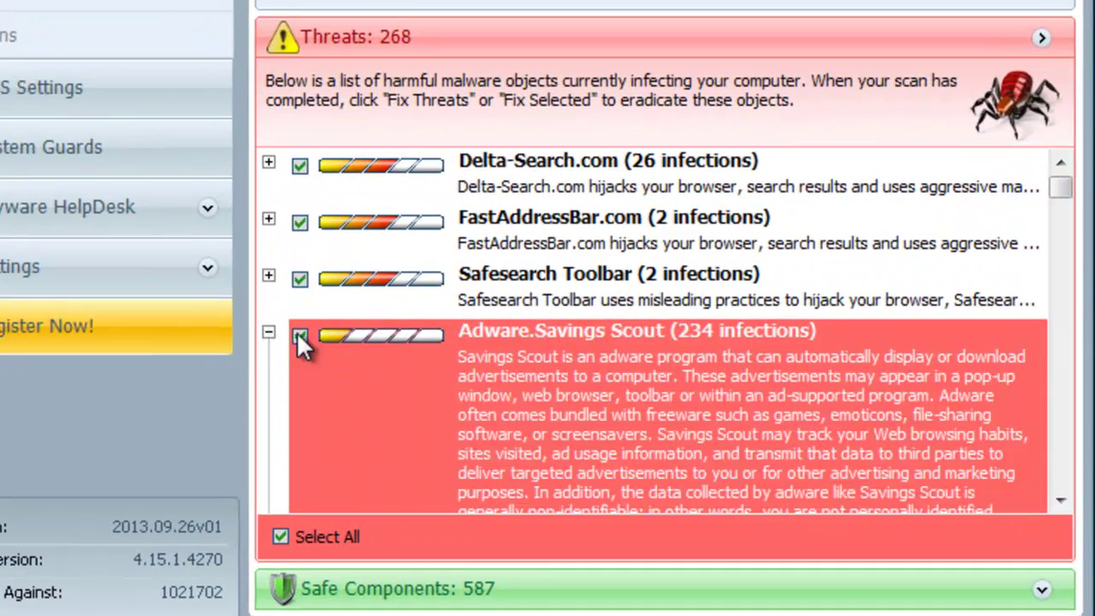
scroll(568, 326, "down", 3)
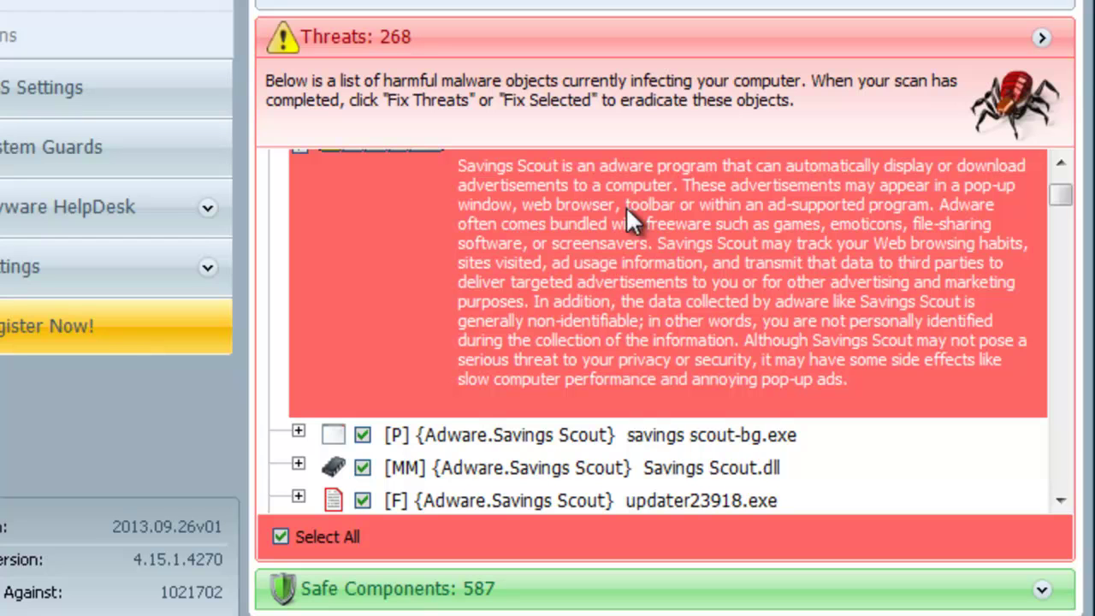
scroll(727, 277, "down", 3)
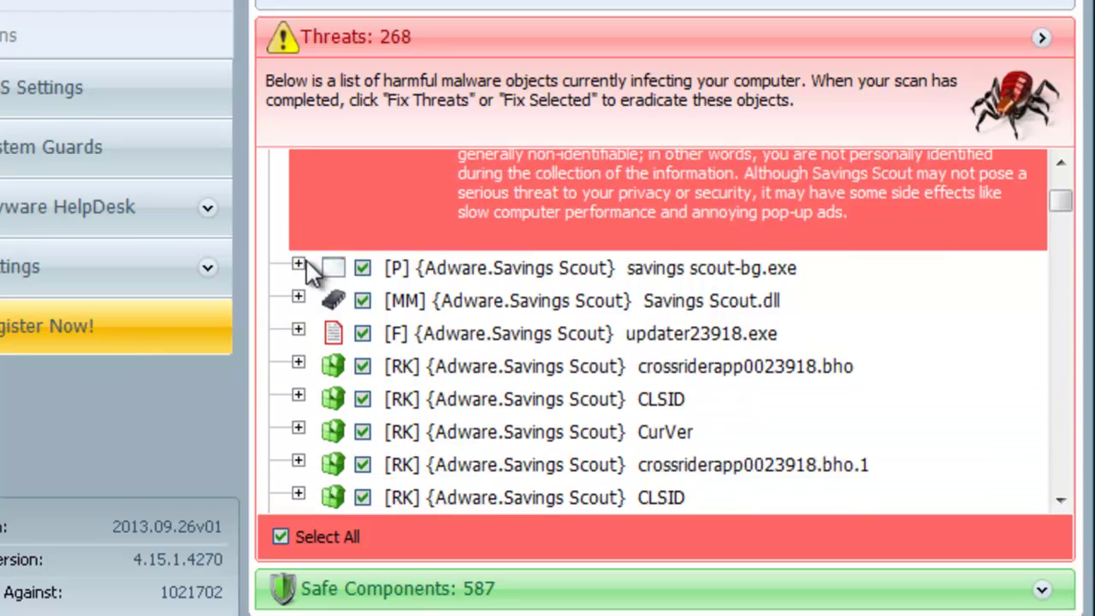
left_click(298, 264)
scroll(675, 346, "down", 1)
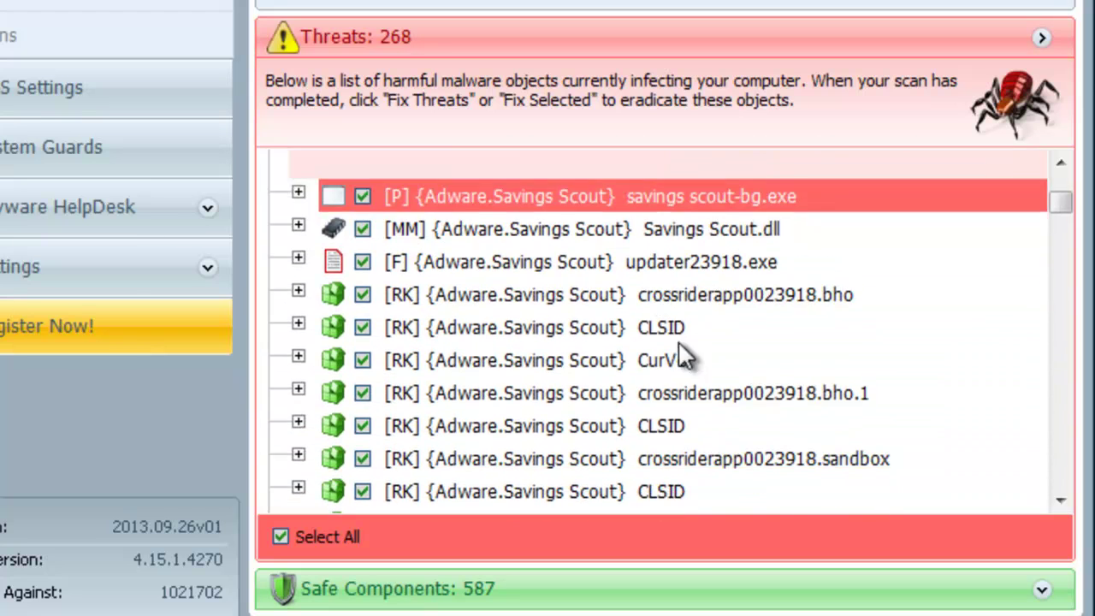
left_click_drag(1057, 206, 1059, 329)
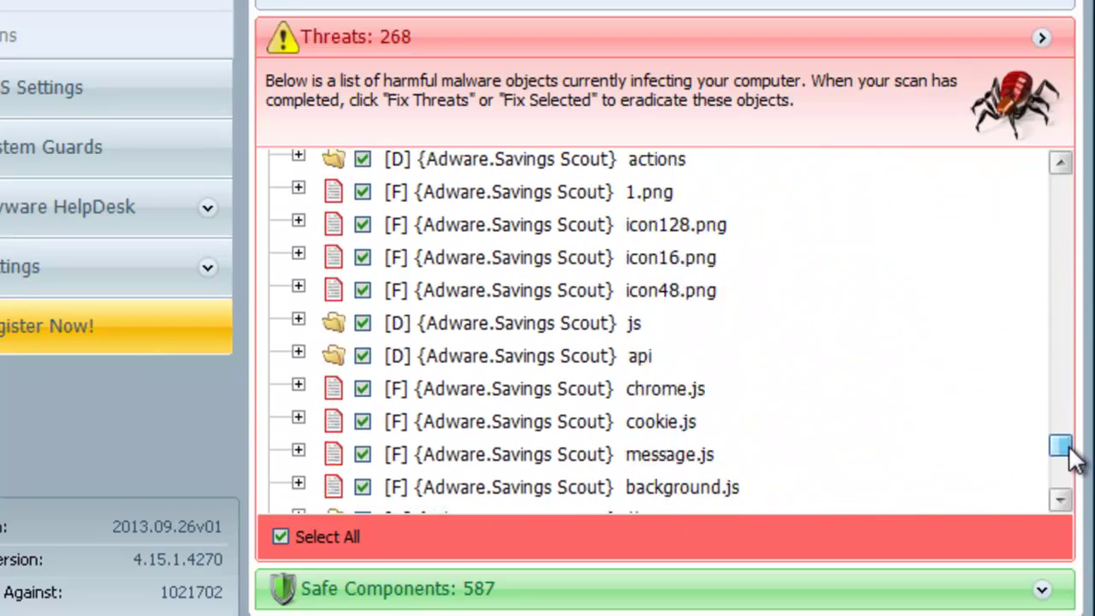
mouse_move(1059, 332)
left_mouse_down()
mouse_move(1066, 477)
mouse_move(1060, 176)
mouse_move(1061, 188)
left_mouse_up()
left_click(268, 292)
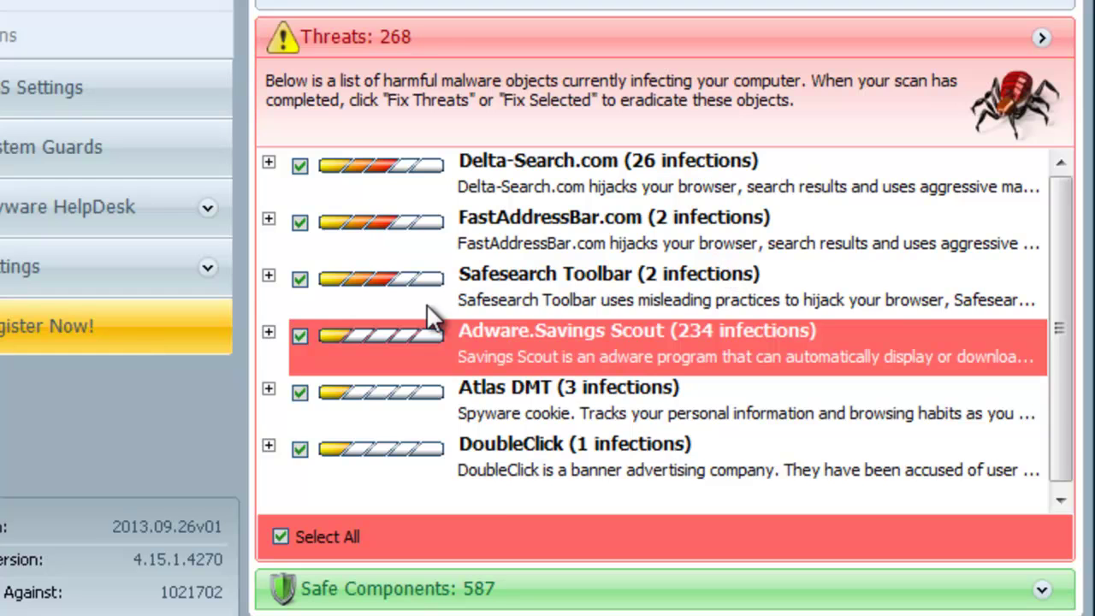
Inspect the Safesearch Toolbar detection and its registry key name and path
left_click(268, 276)
left_click(323, 414)
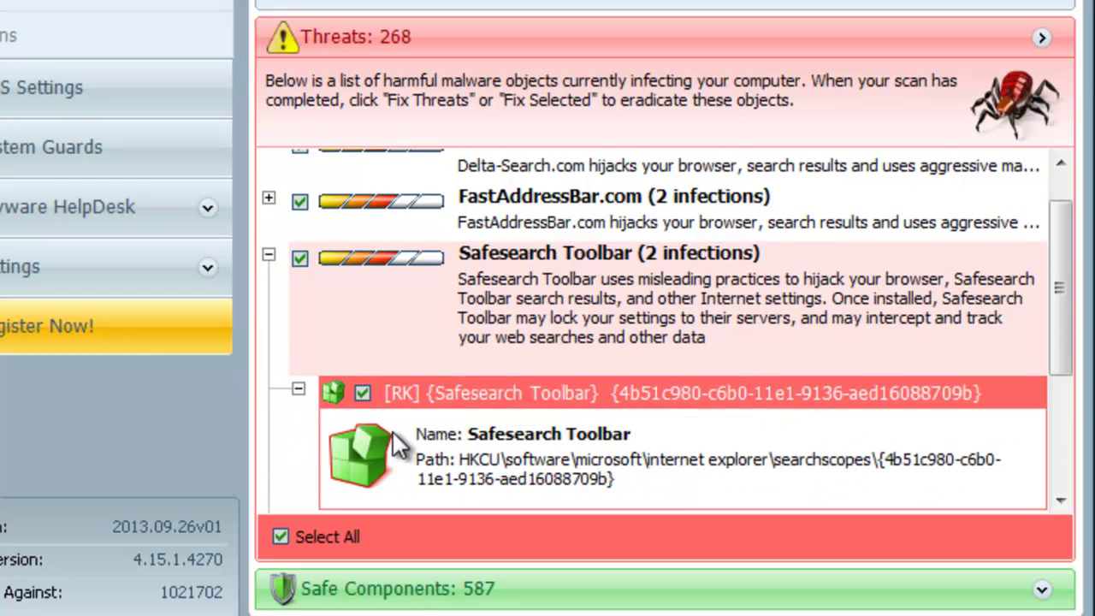
scroll(404, 447, "down", 1)
left_click(297, 365)
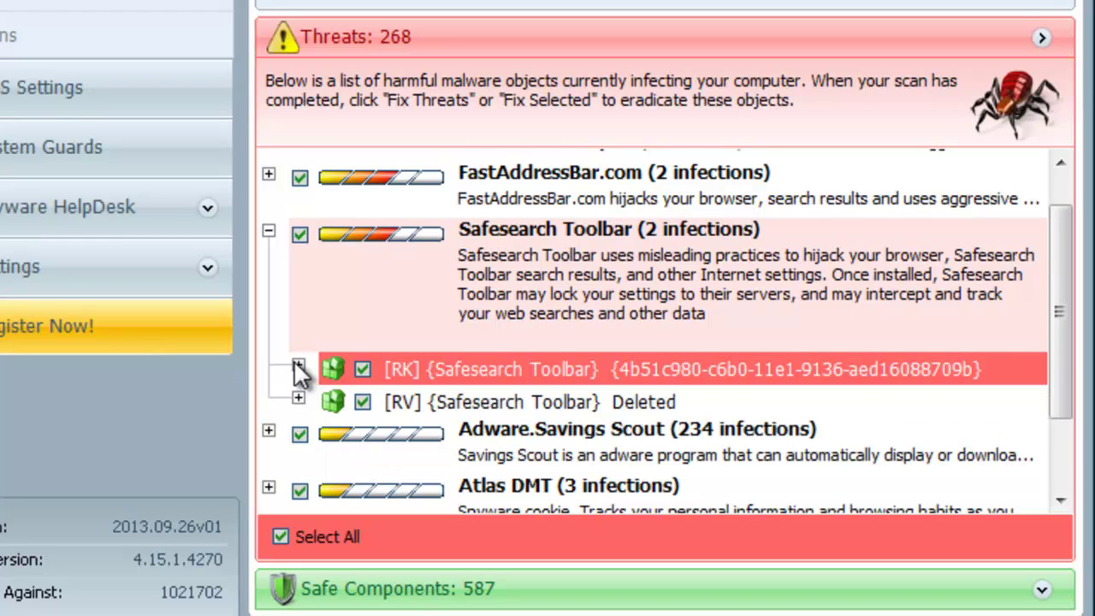
left_click(268, 230)
Review the Atlas DMT, DoubleClick and Delta-Search.com detections, including bab138.deltatb_dmn.zpb
left_click(300, 332)
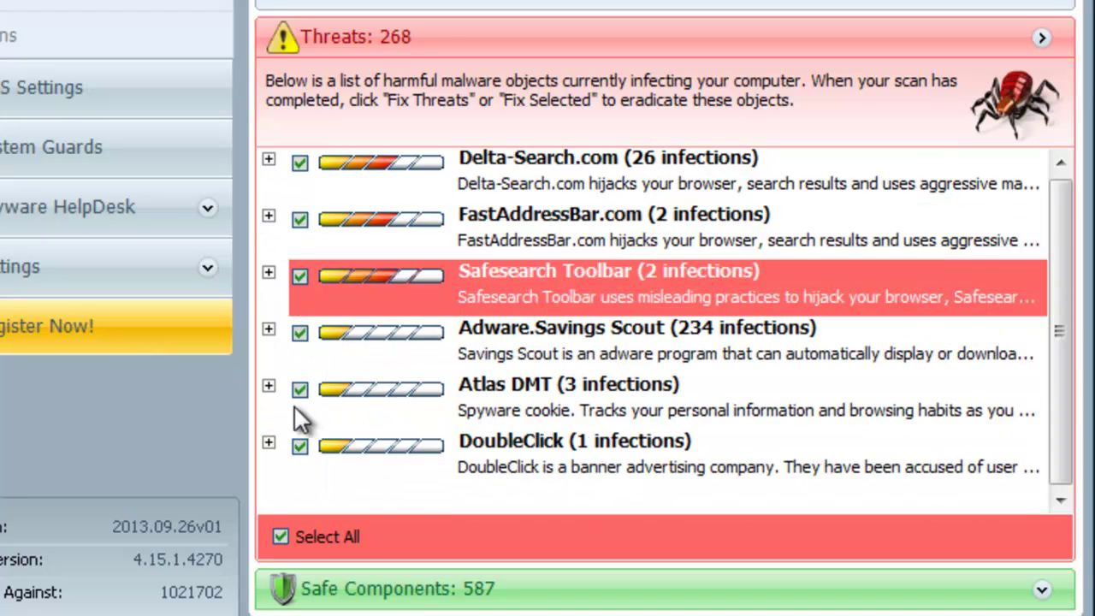
left_click(269, 386)
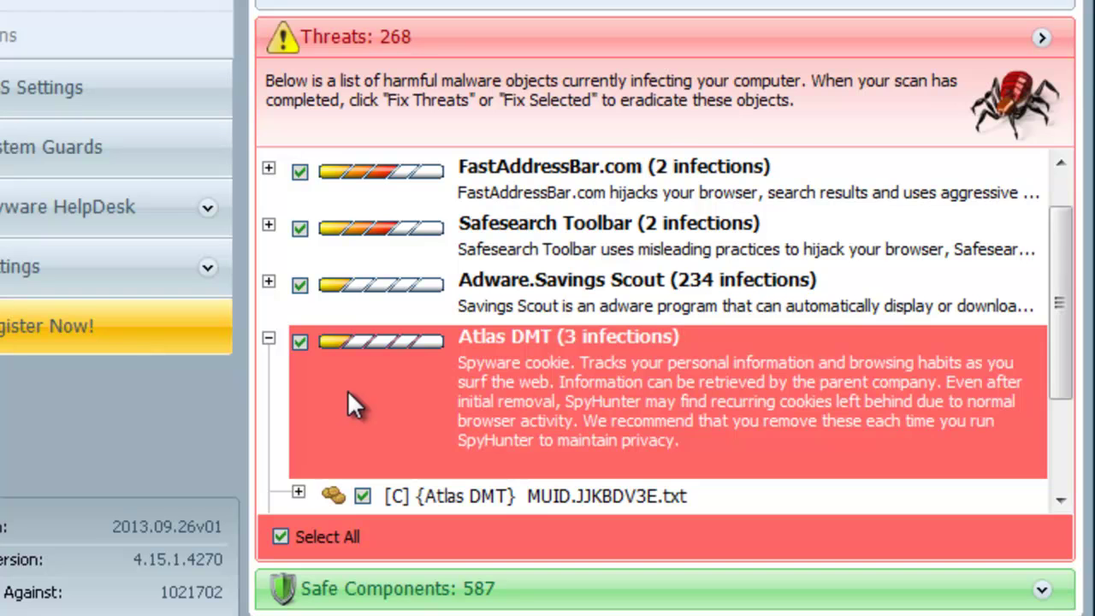
left_click(269, 338)
left_click(270, 441)
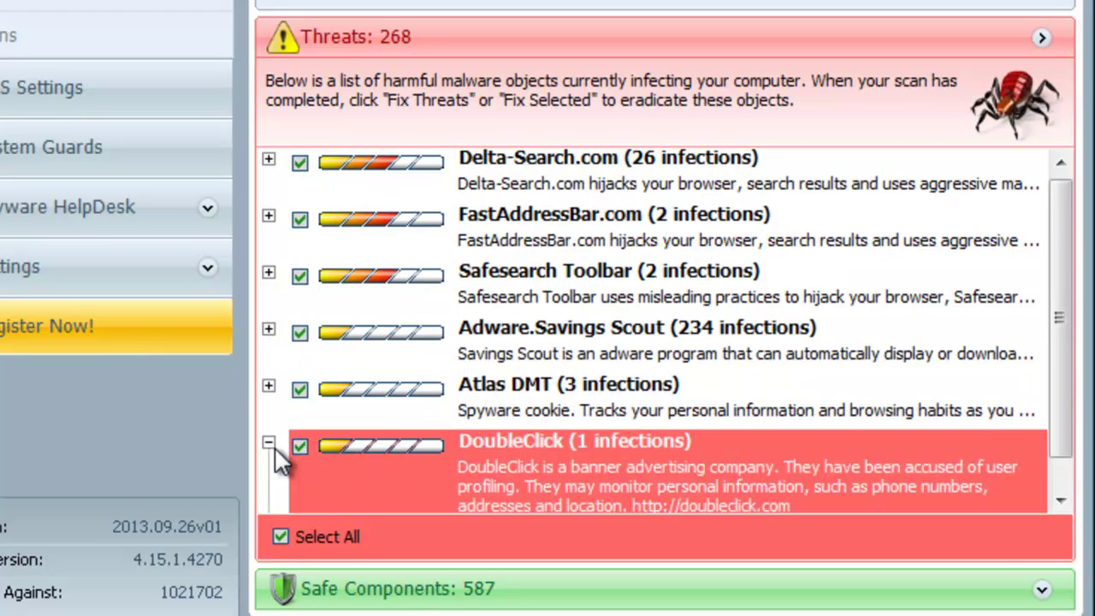
left_click(269, 352)
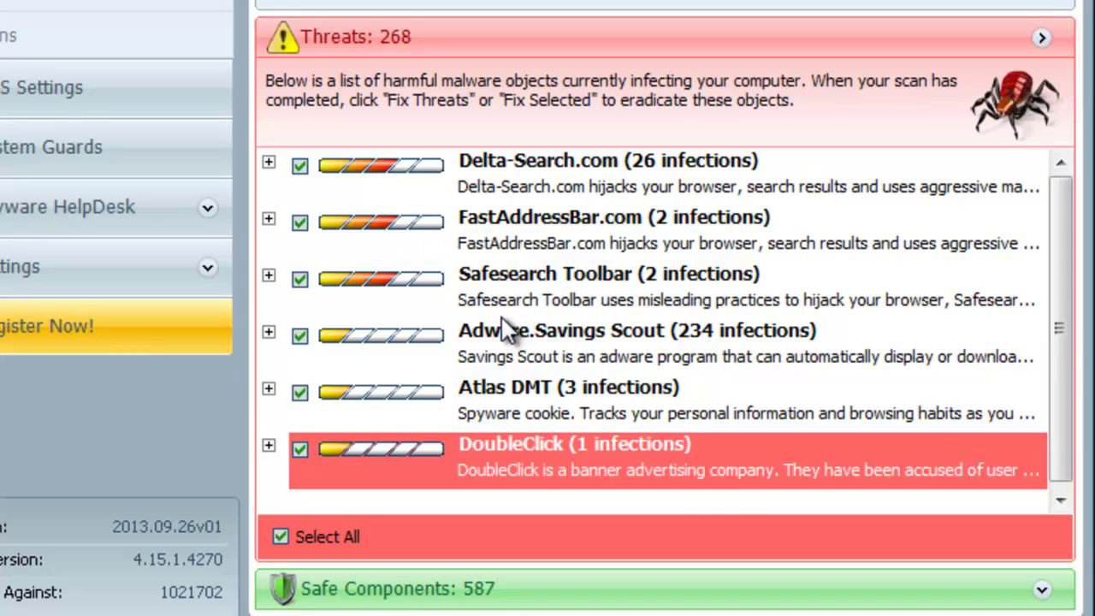
left_click(269, 161)
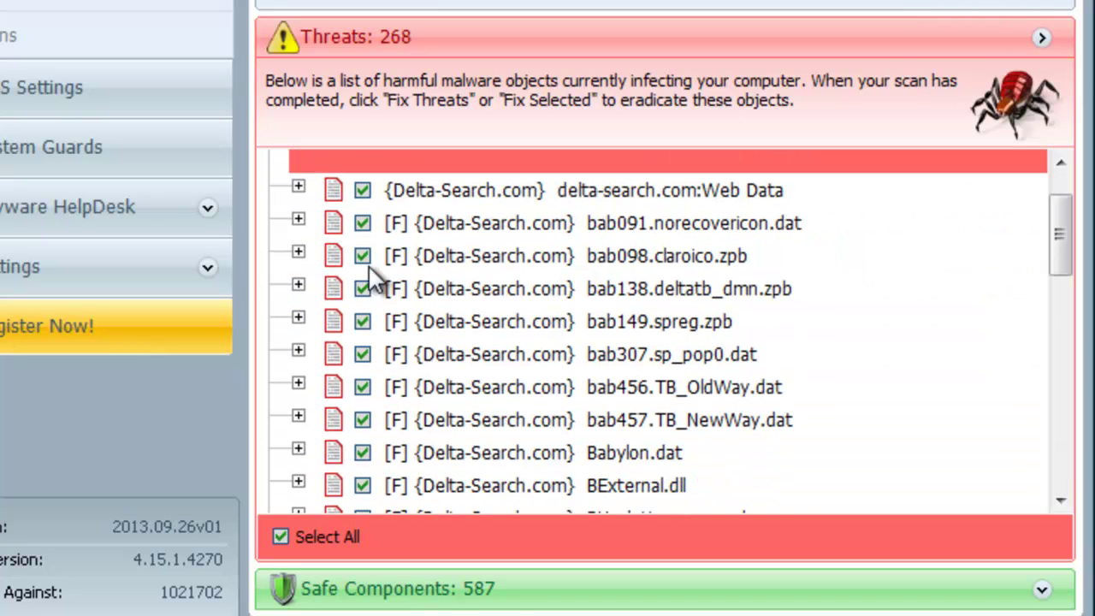
left_click(297, 285)
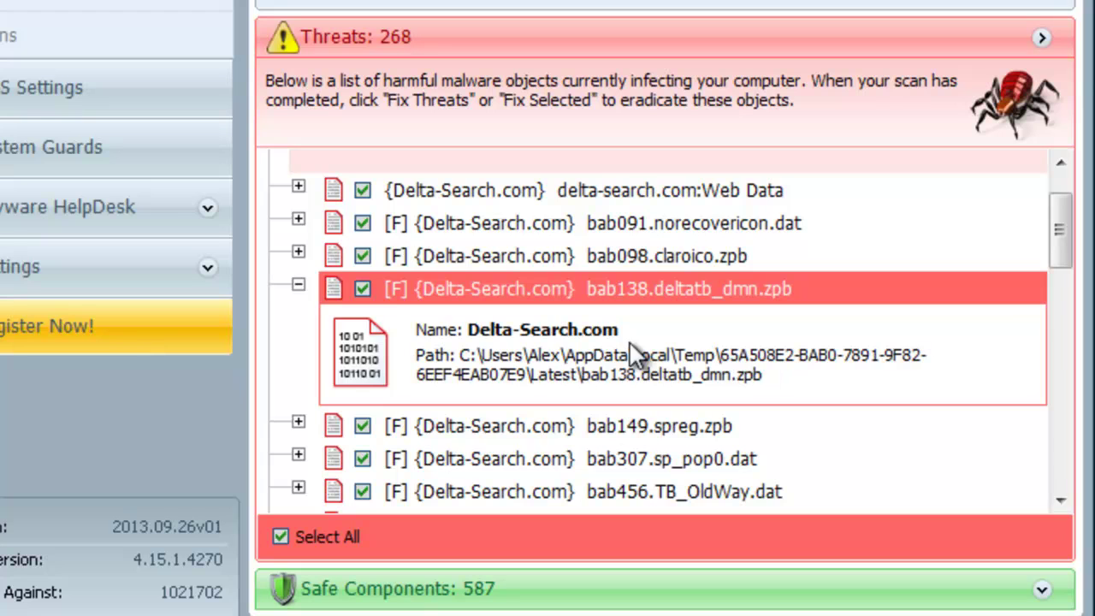
left_click(297, 285)
left_click(268, 163)
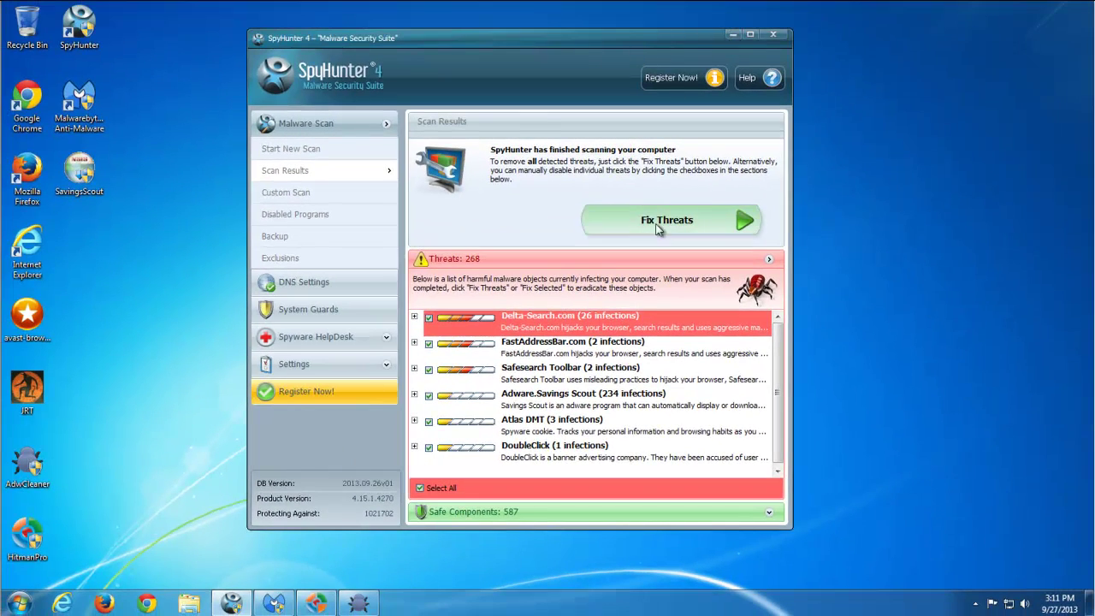
With Malwarebytes maximized, inspect background.html, Savings Scout.dll, ButtonUtil.dll and Savings Scout-bg.exe detections
left_click(730, 34)
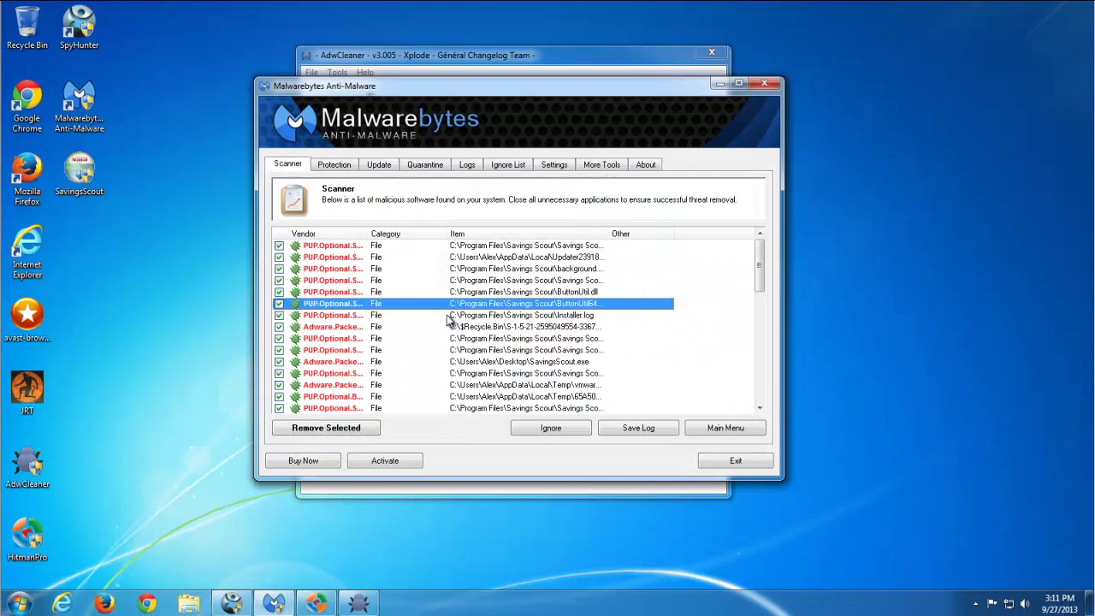
left_click(740, 84)
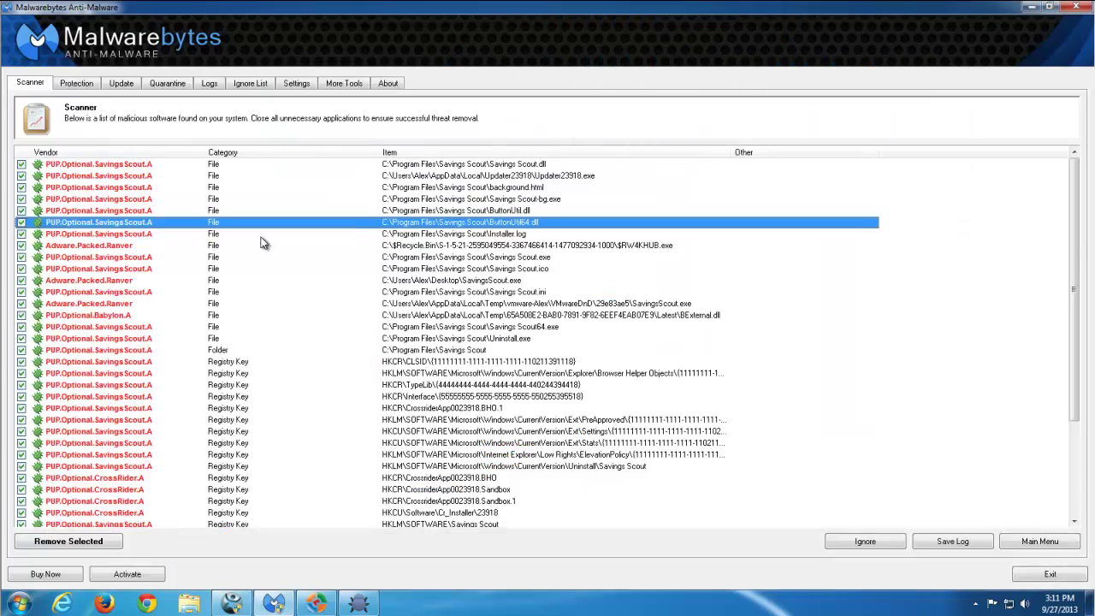
left_click(111, 193)
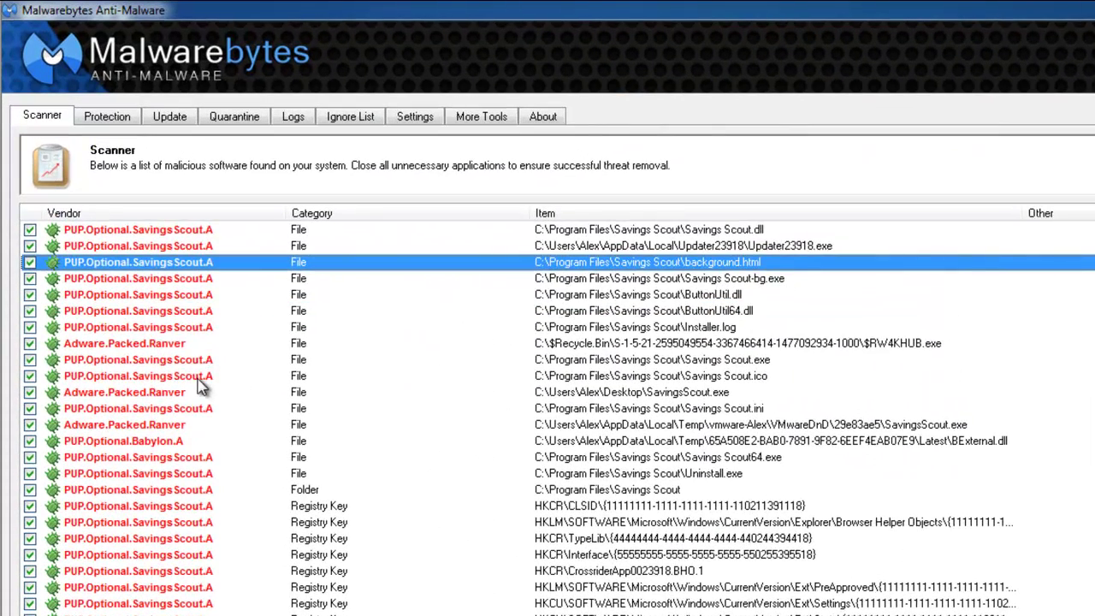
left_click(156, 231)
scroll(218, 385, "down", 1)
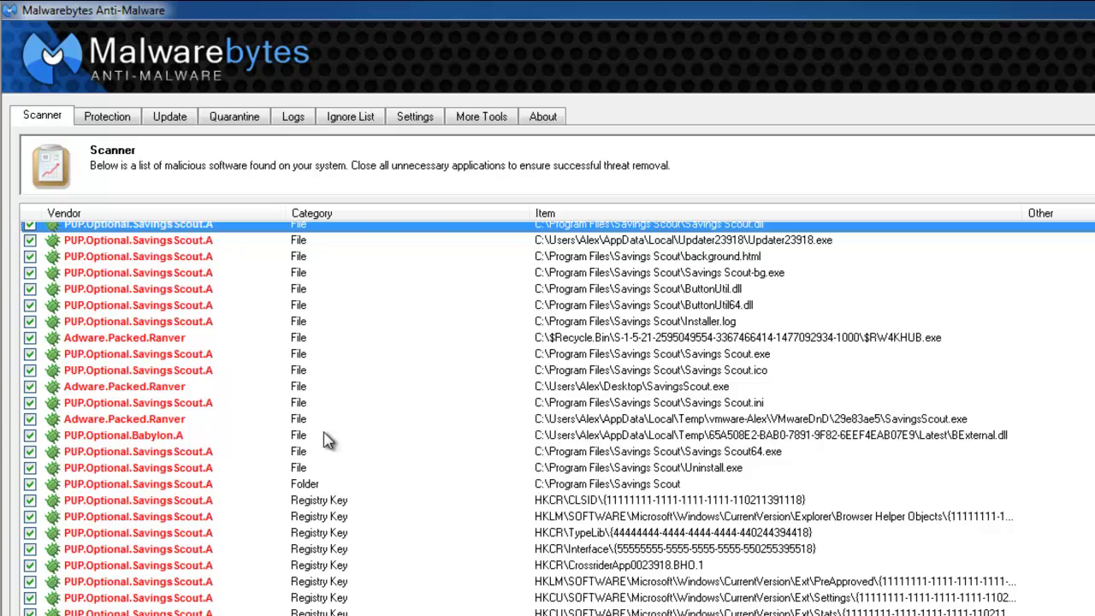
left_click(653, 291)
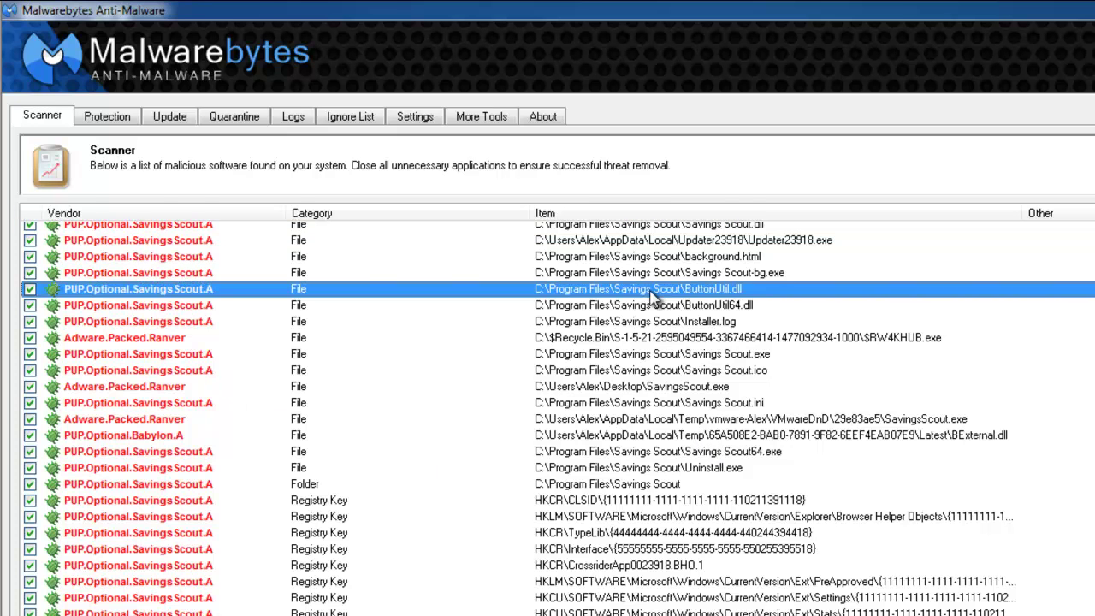
left_click(650, 272)
scroll(658, 282, "up", 1)
scroll(582, 492, "down", 1)
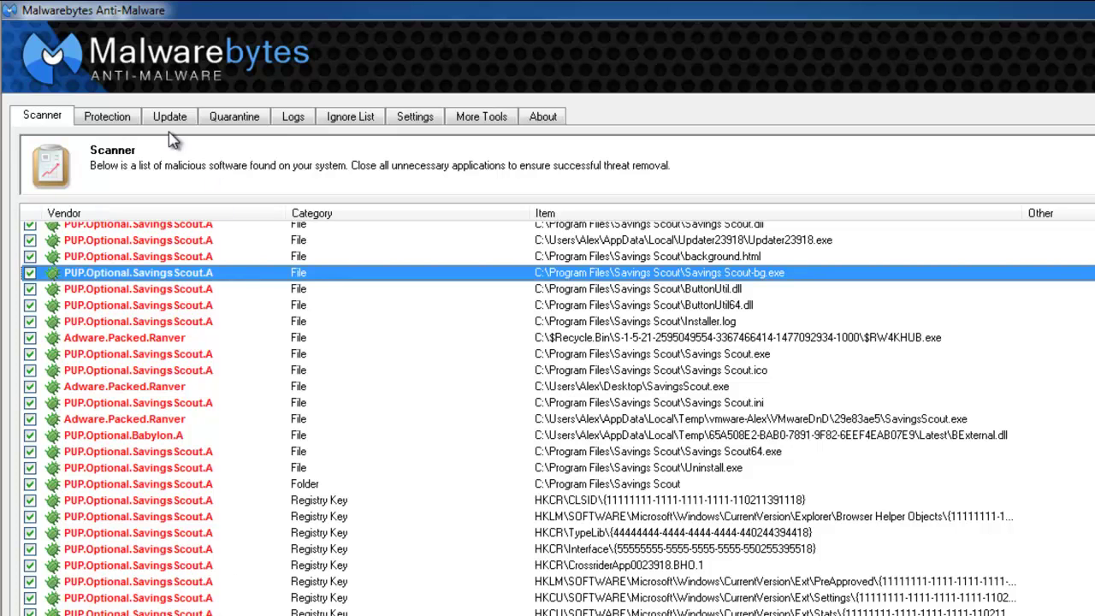
Inspect the Ext\Stats registry key and Savings Scout folder detections, then cancel closing Malwarebytes
left_click(112, 129)
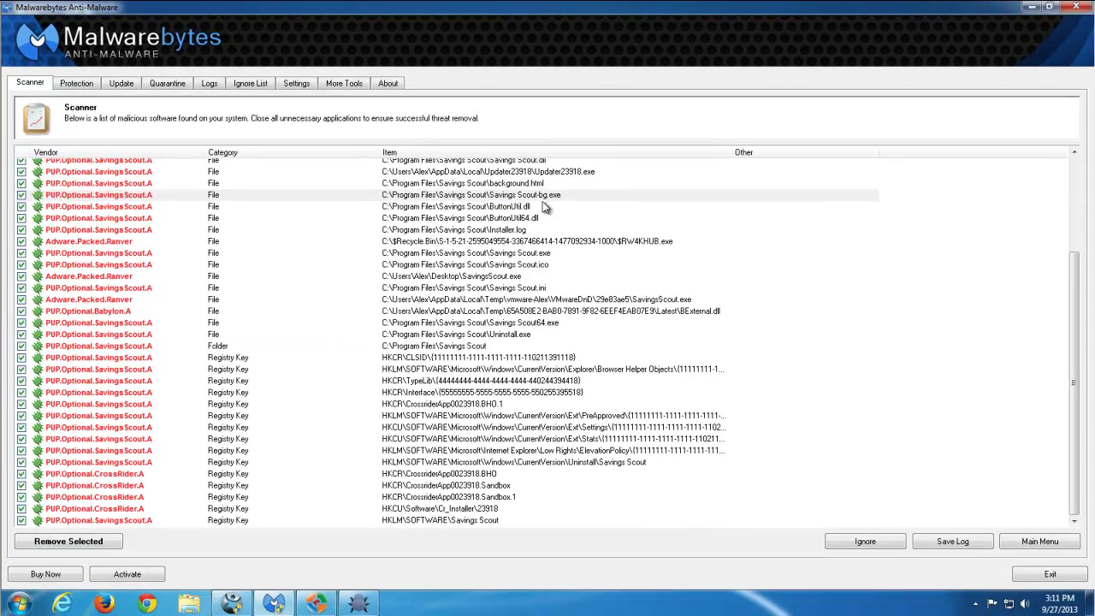
left_click(542, 198)
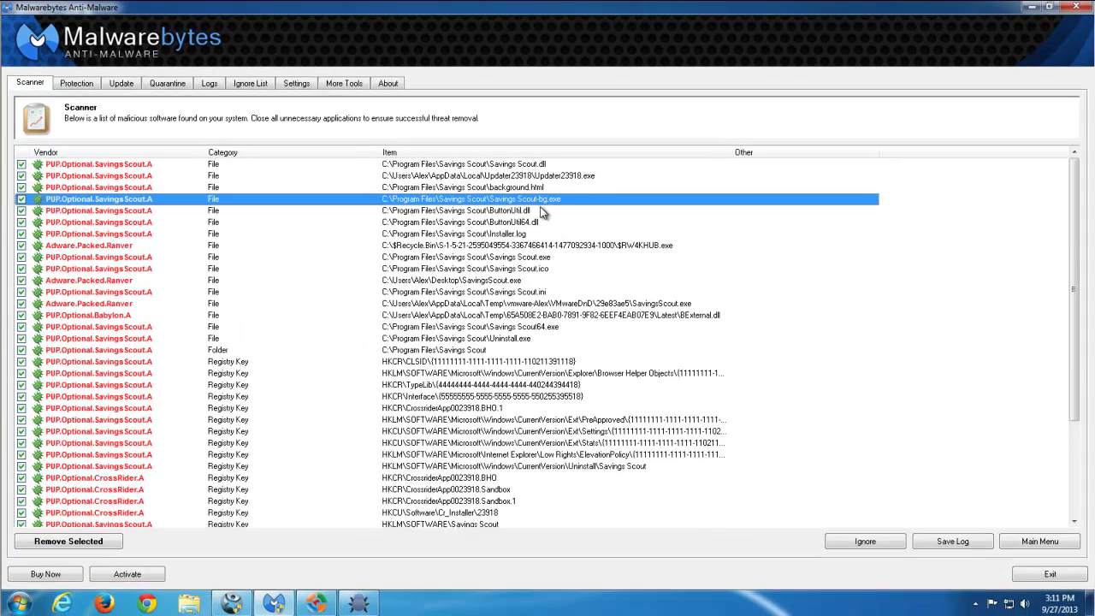
left_click(541, 439)
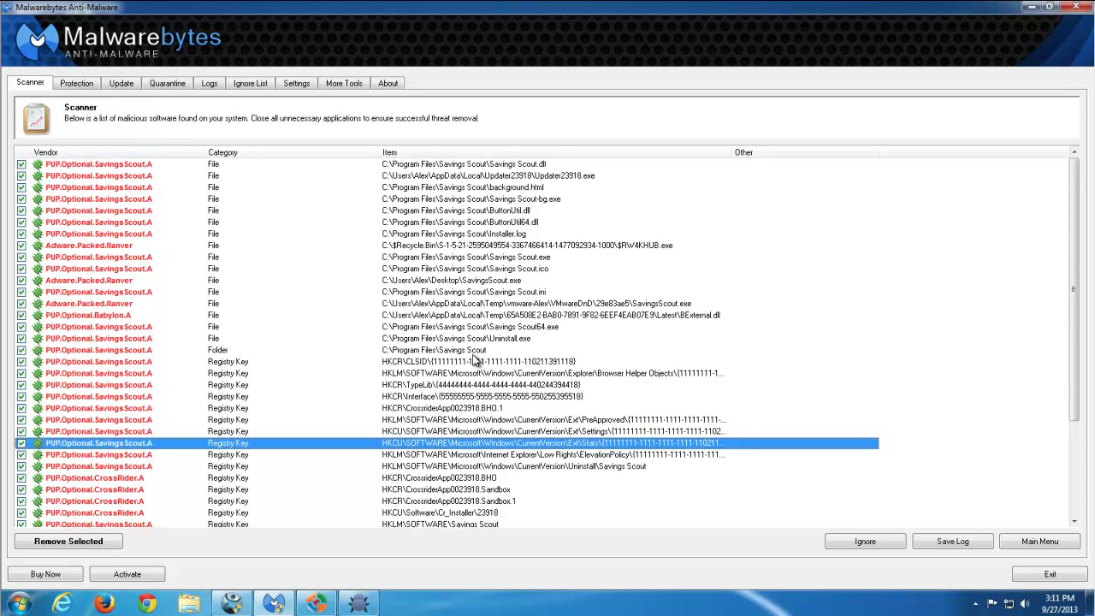
left_click(293, 350)
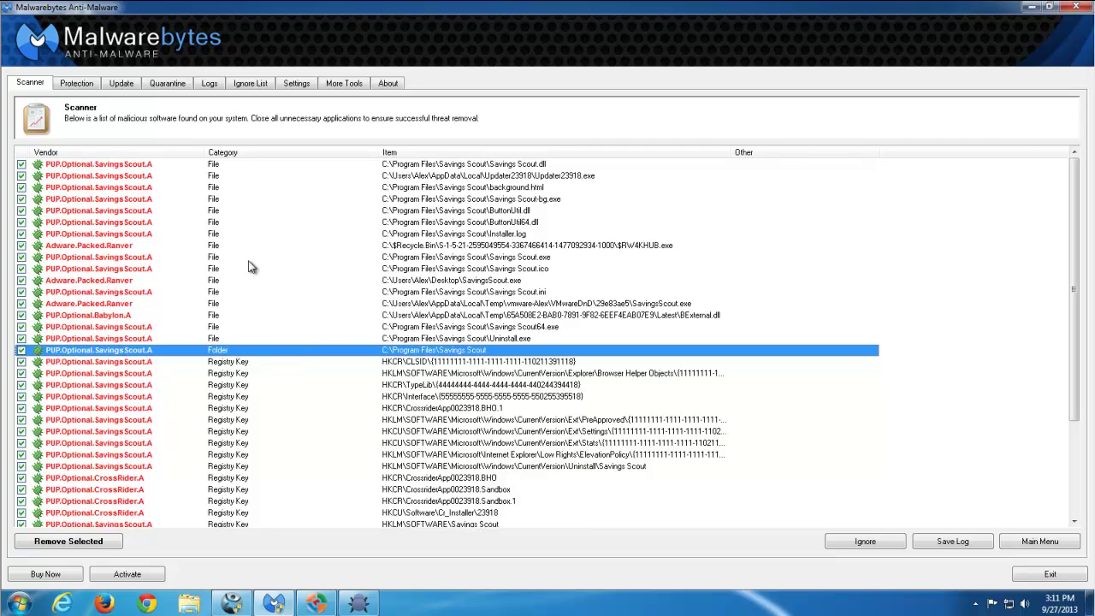
left_click(1083, 8)
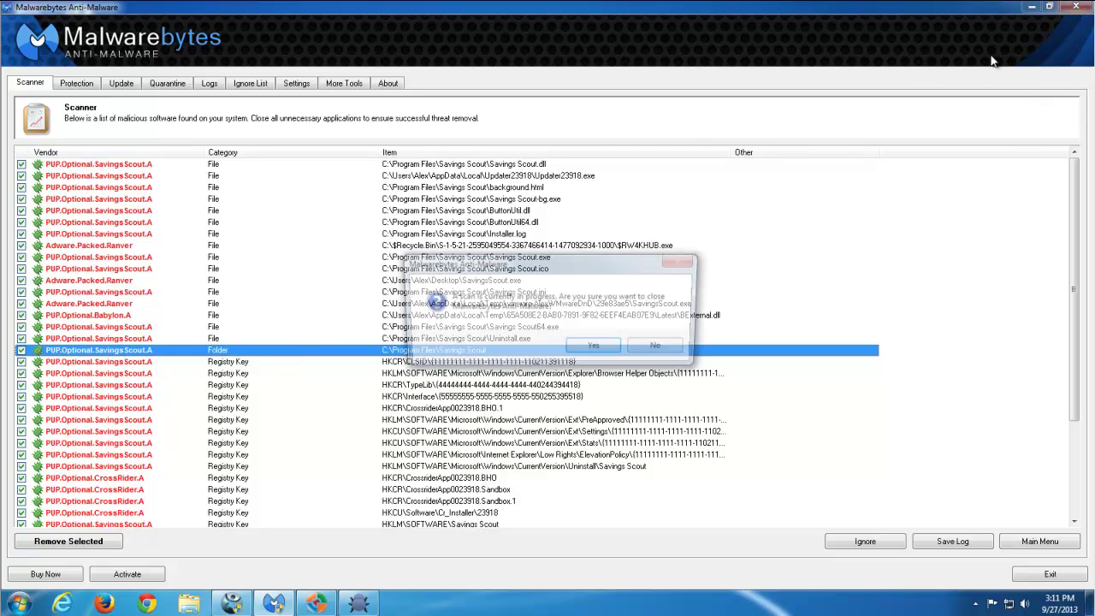
left_click(676, 355)
Minimize Malwarebytes and browse AdwCleaner's Folders, Files, Services, Shortcuts and Registry results
left_click(1053, 7)
left_click(717, 86)
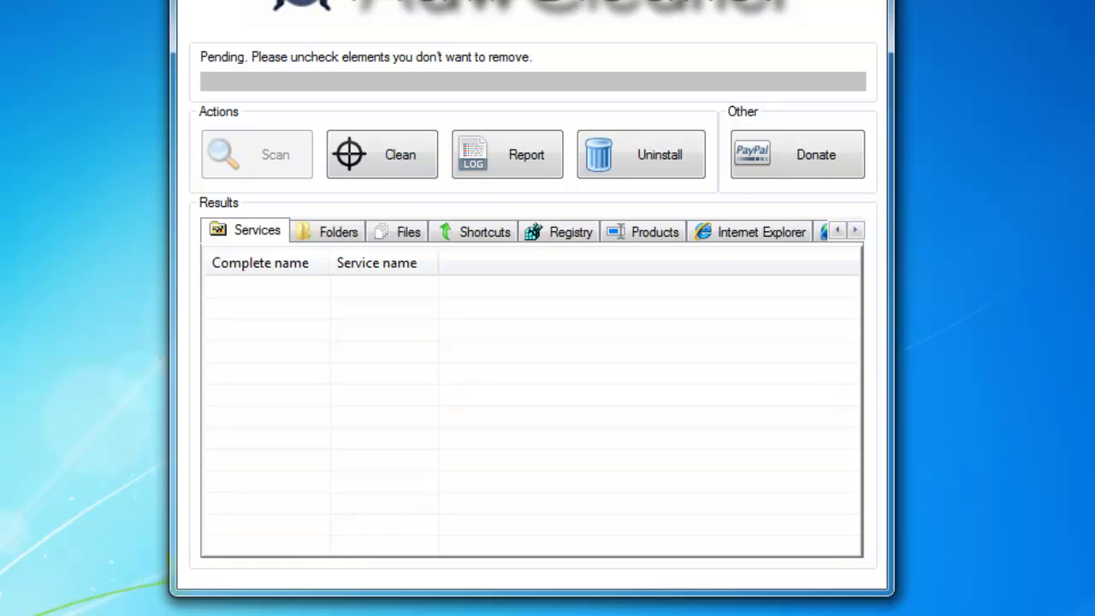
left_click(329, 239)
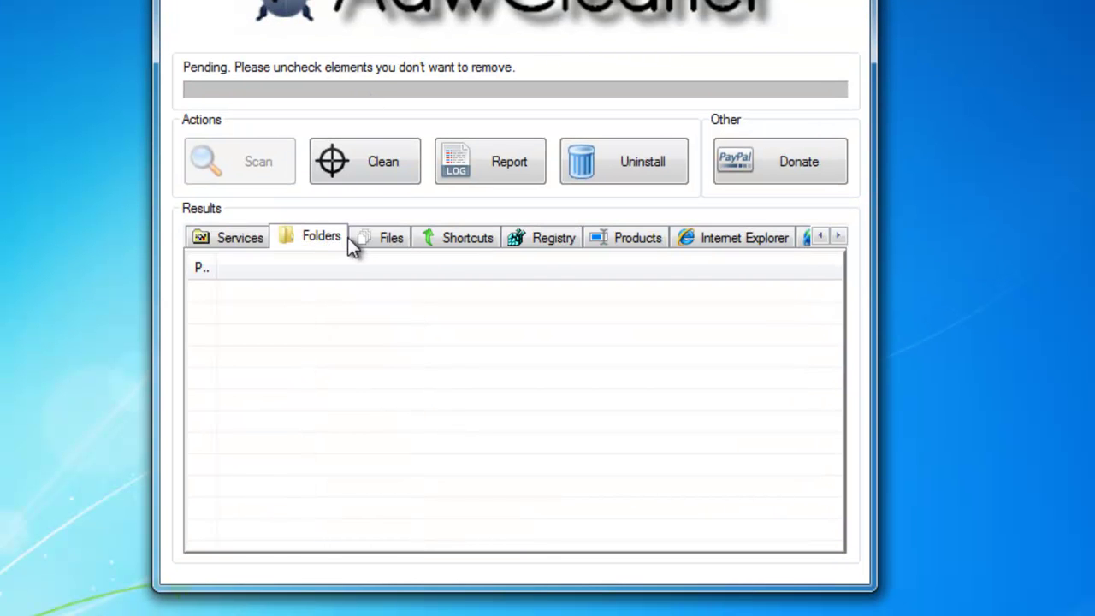
left_click(369, 239)
left_click(264, 241)
left_click(316, 238)
left_click(376, 239)
left_click(443, 237)
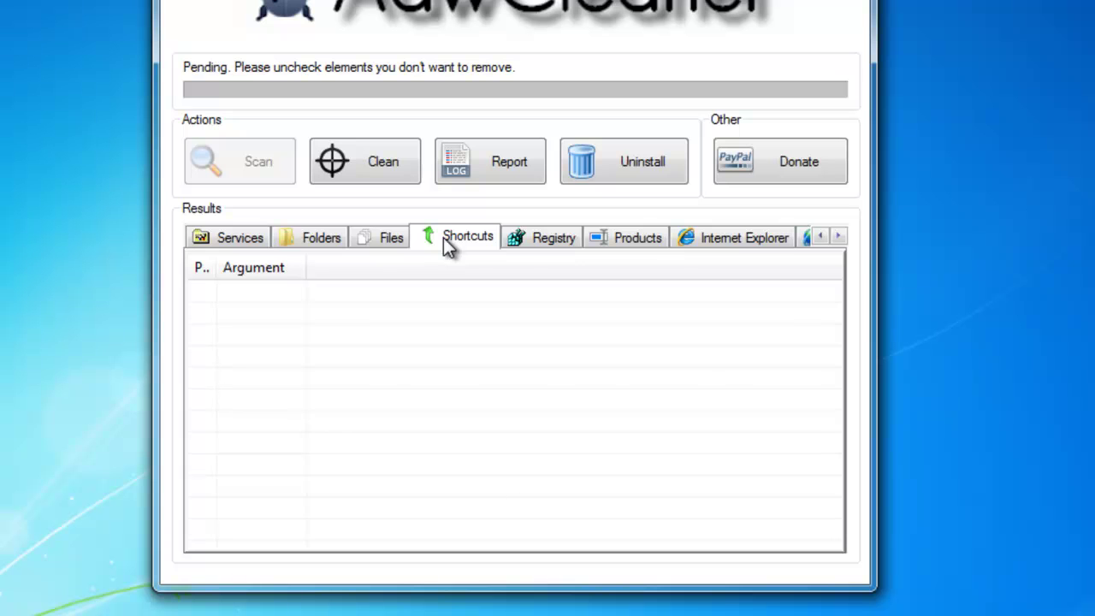
left_click(525, 240)
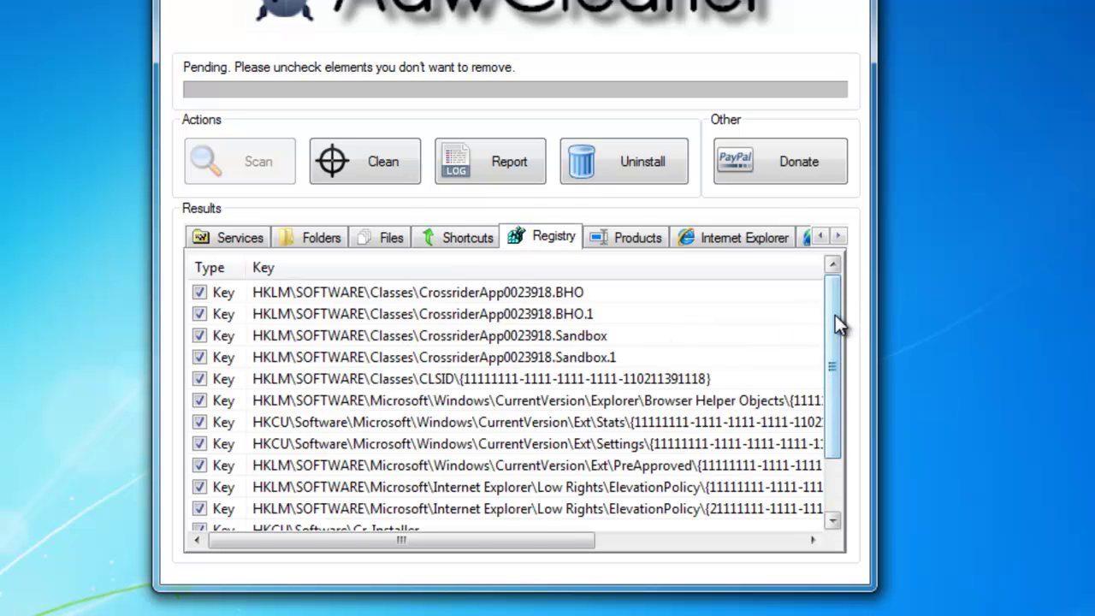
left_click_drag(834, 315, 838, 410)
left_click_drag(836, 371, 835, 283)
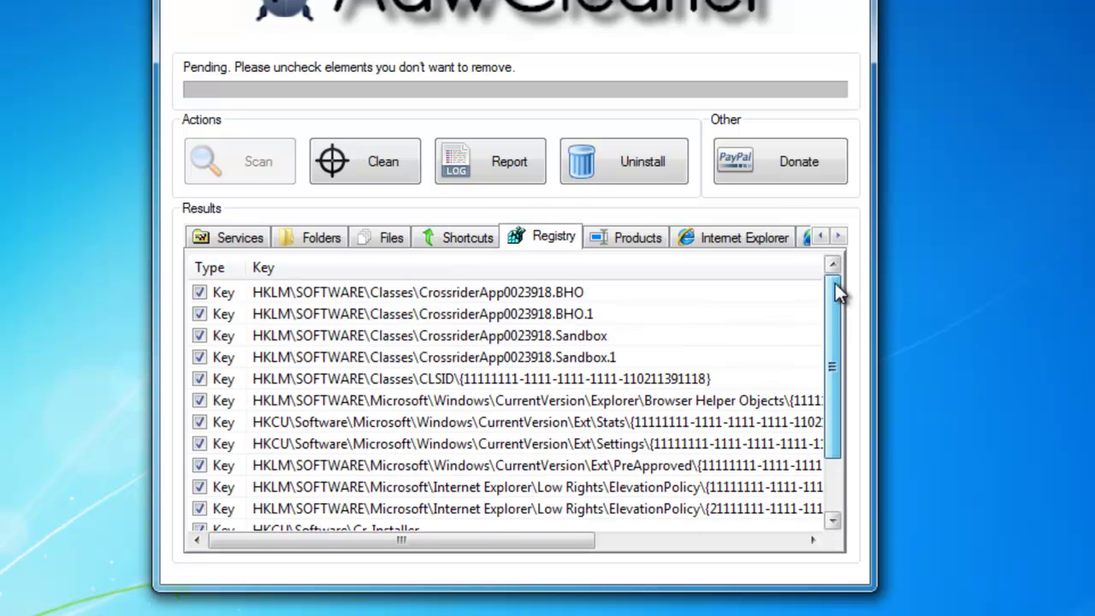
View the Products, Internet Explorer and Firefox results, including the InstallationTime entry
left_click(646, 235)
left_click(718, 239)
left_click(804, 240)
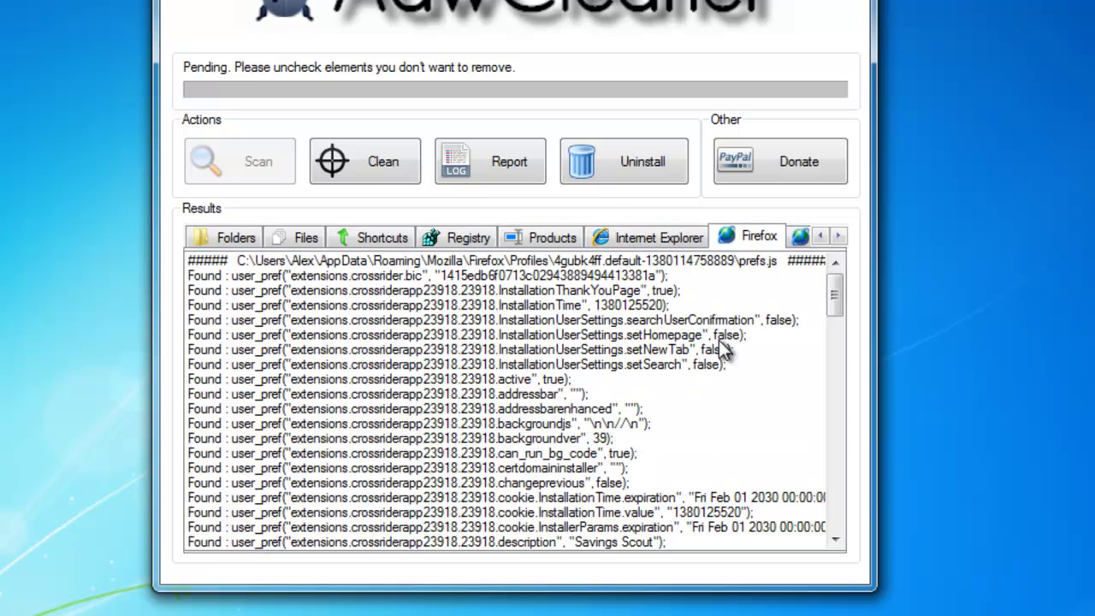
left_click(553, 306)
left_click(837, 236)
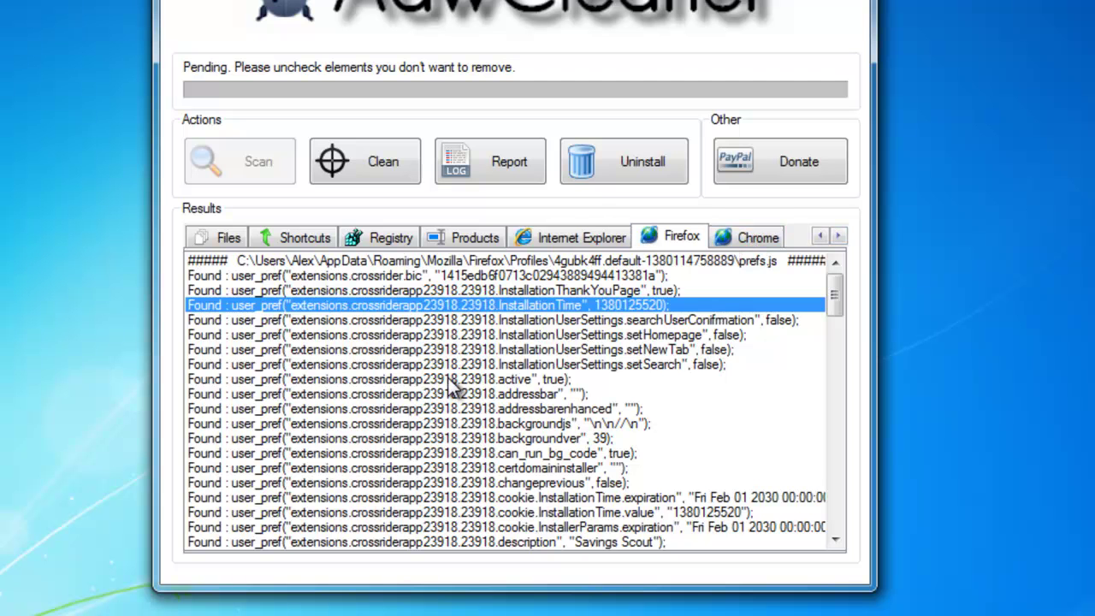
Inspect the backgroundjs Firefox entry, scroll the list, then close AdwCleaner without cleaning
left_click(585, 423)
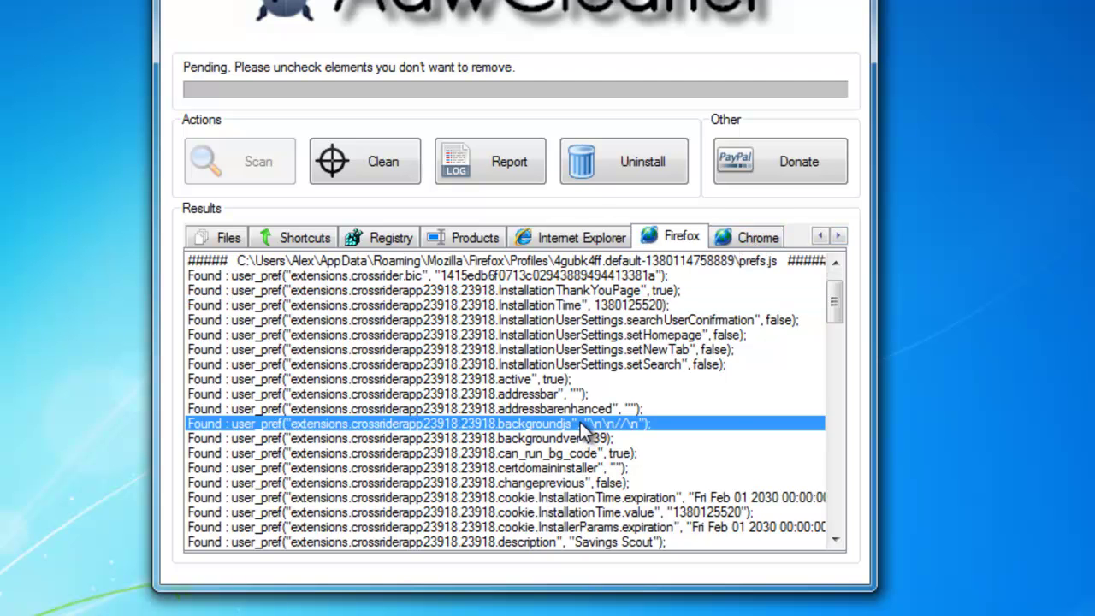
scroll(598, 423, "down", 2)
scroll(607, 422, "down", 4)
scroll(618, 419, "down", 6)
scroll(650, 419, "down", 5)
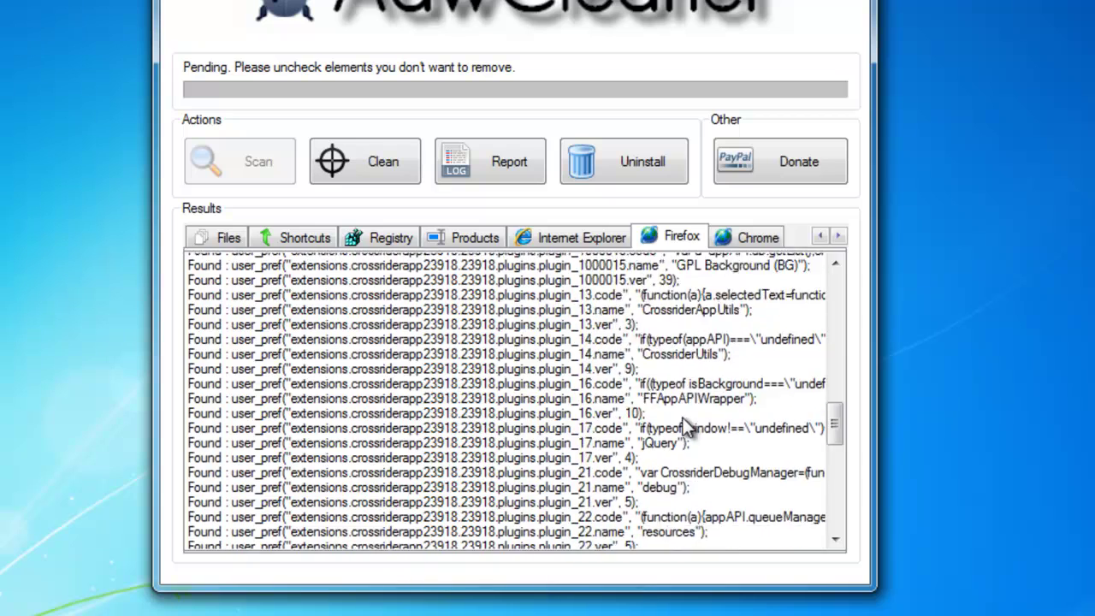
scroll(682, 417, "down", 6)
scroll(688, 417, "down", 6)
scroll(743, 440, "down", 1)
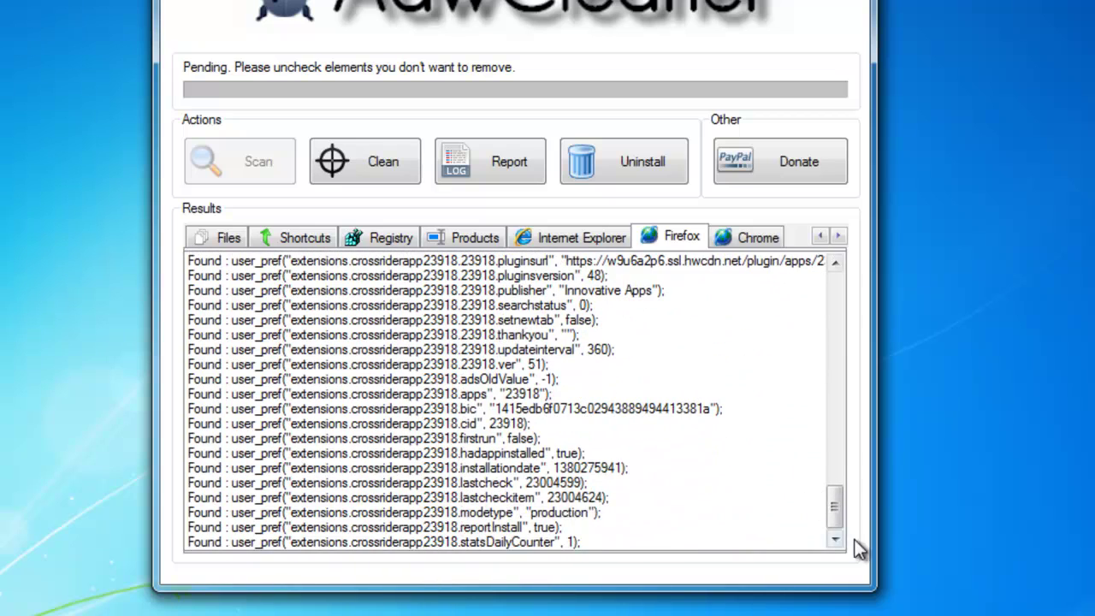
left_click_drag(834, 509, 814, 199)
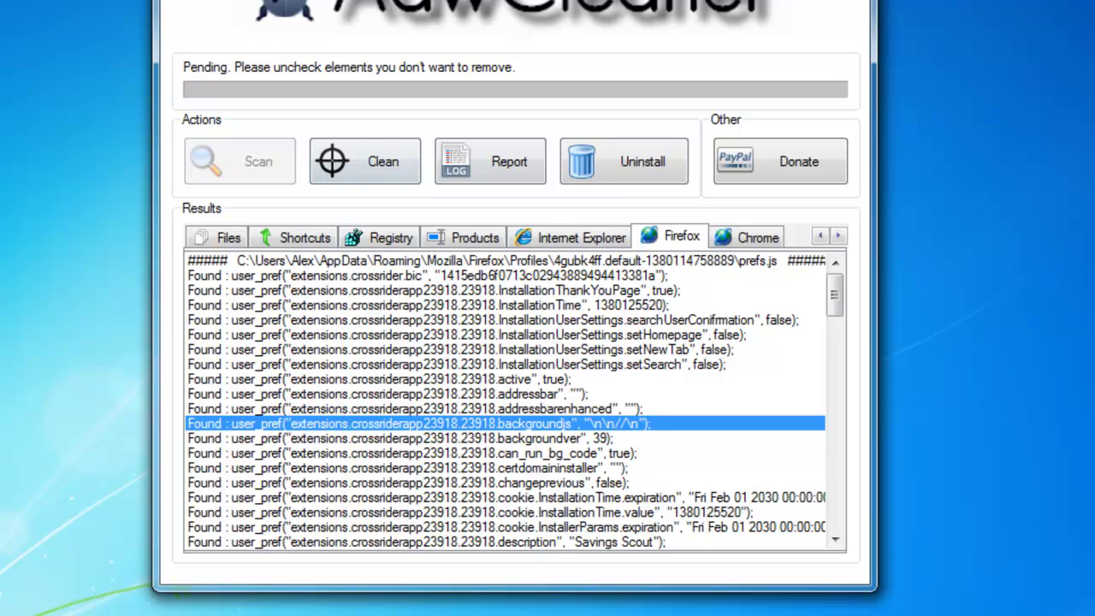
key("alt+F4")
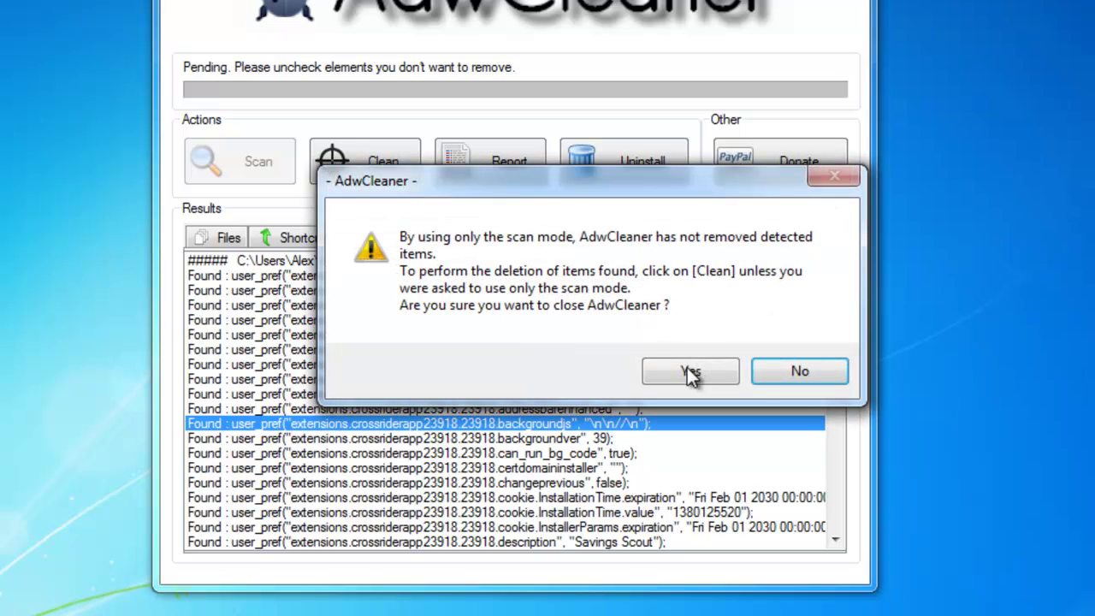
left_click(694, 370)
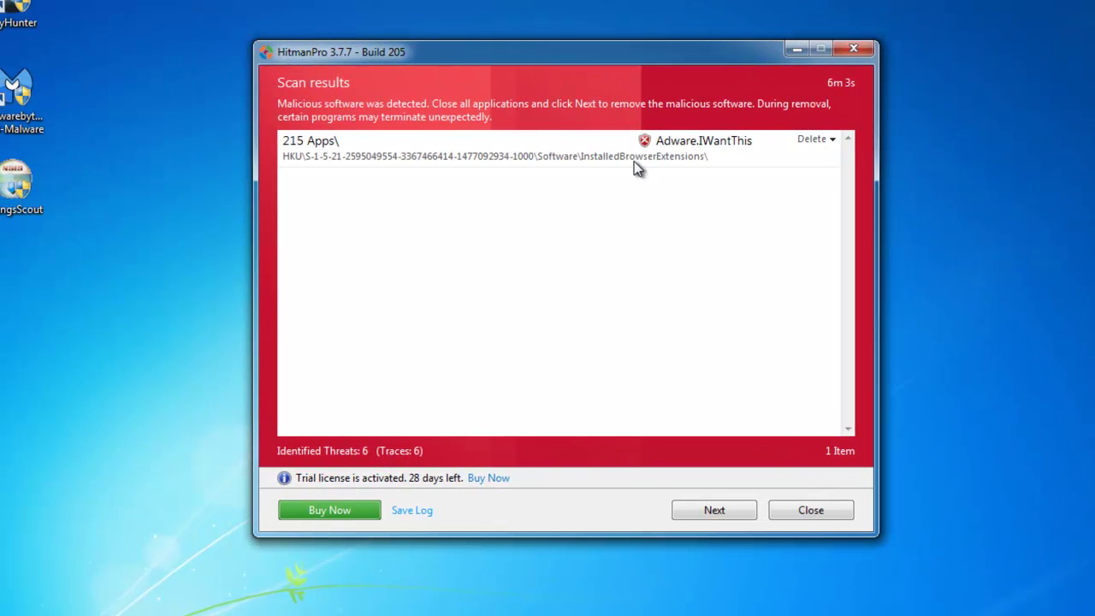
Check Adware.IWantThis's action menu without changing it, reposition HitmanPro, then close it
left_click(727, 139)
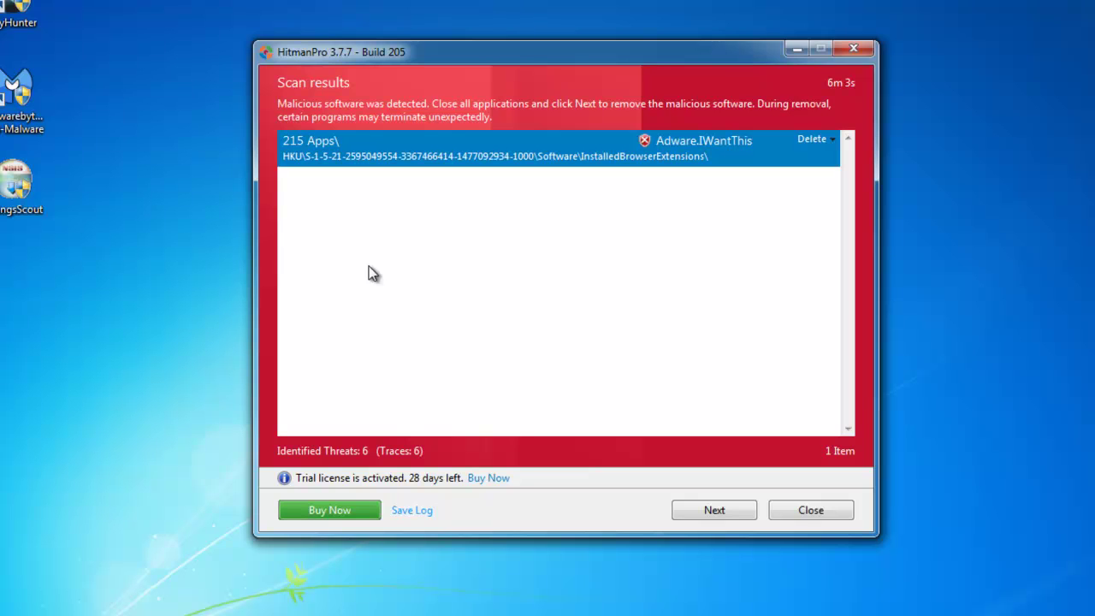
left_click(832, 140)
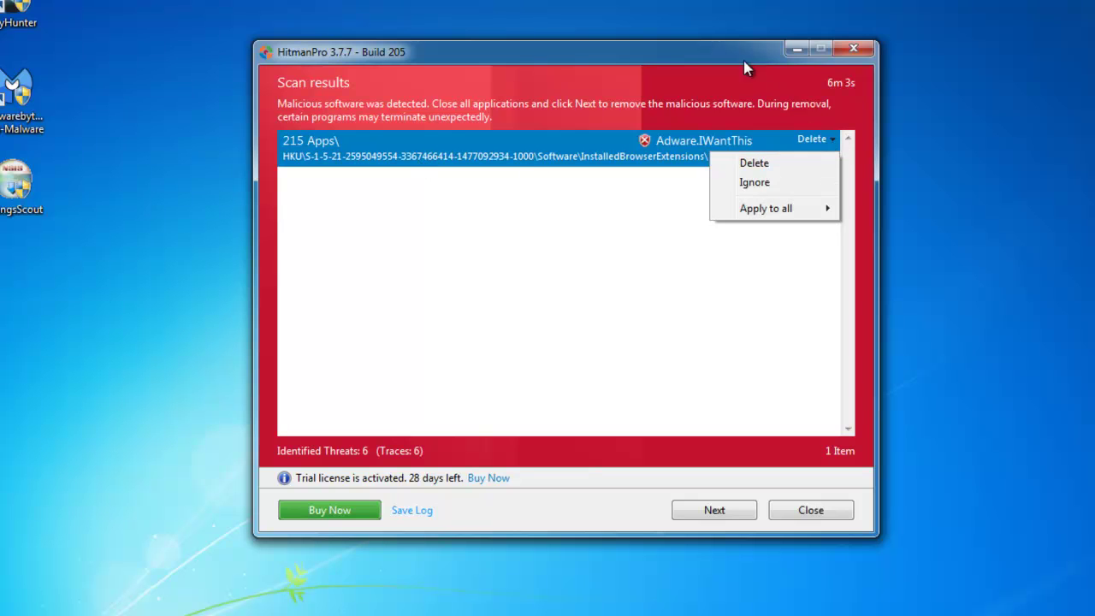
left_click(703, 51)
left_click_drag(703, 51, 732, 47)
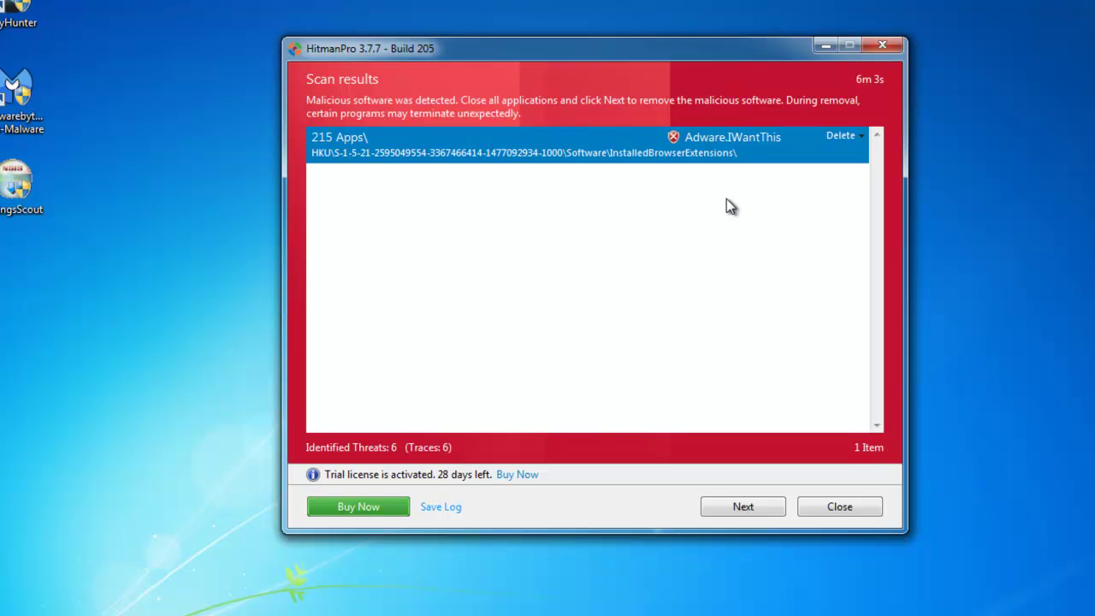
mouse_move(425, 57)
left_mouse_down()
mouse_move(409, 64)
mouse_move(439, 62)
left_mouse_up()
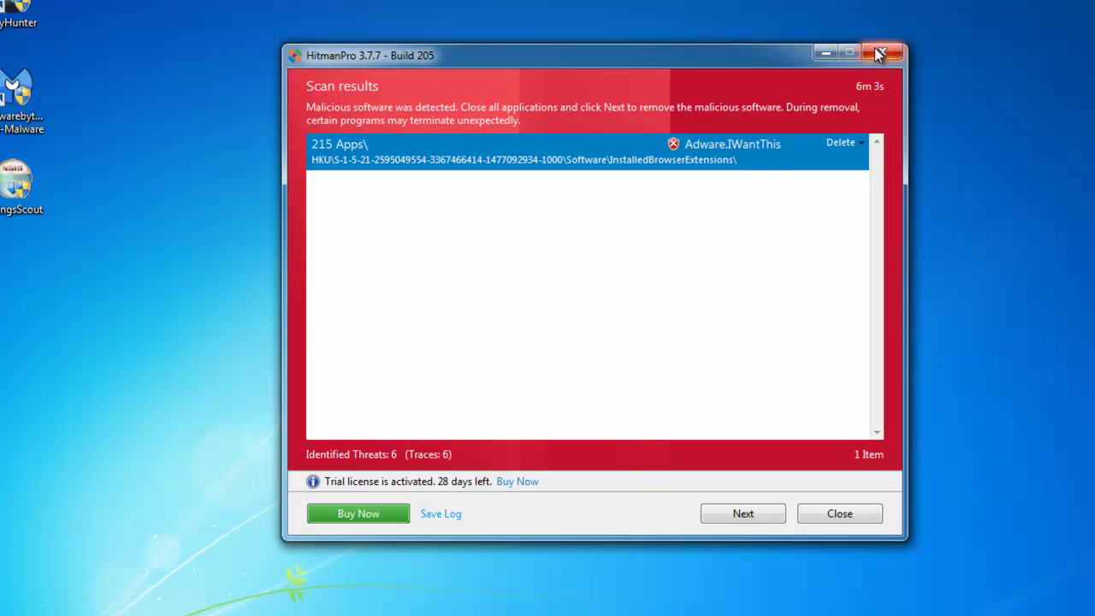
left_click(878, 53)
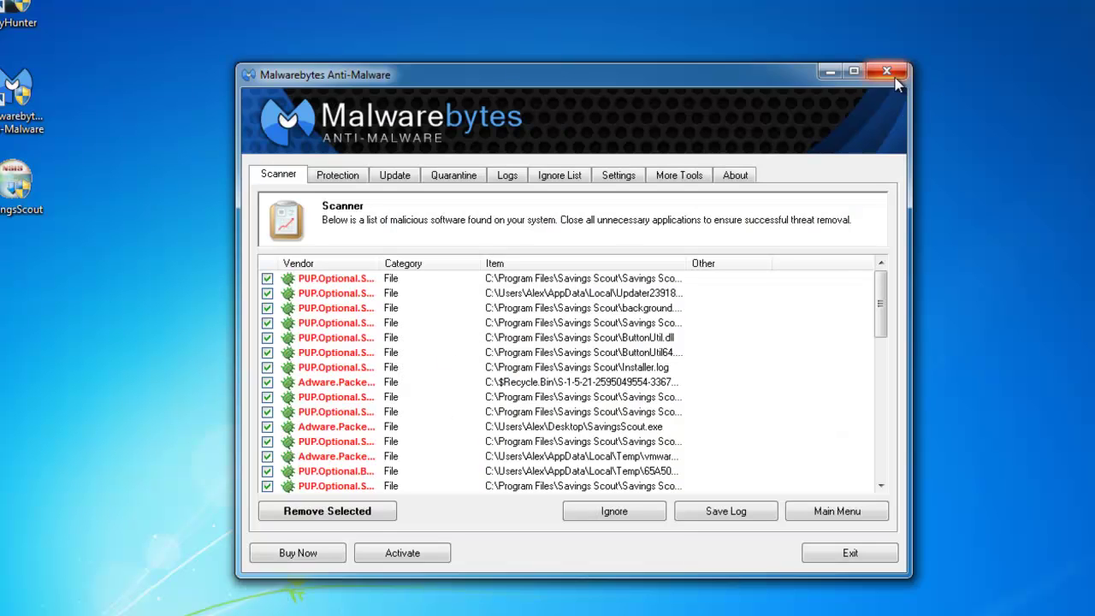
left_click(893, 74)
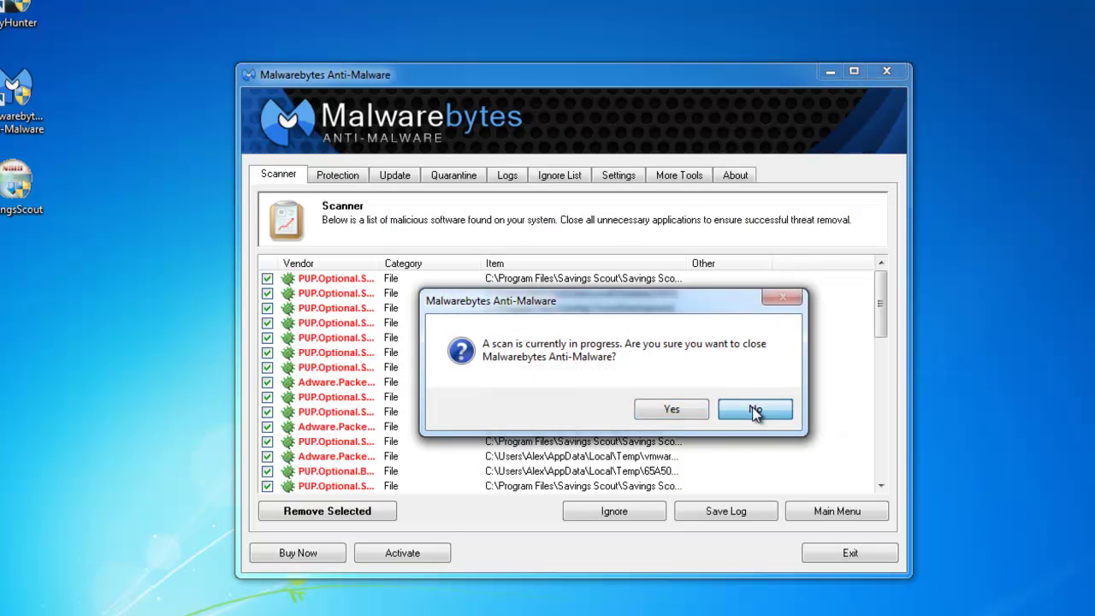
left_click(754, 411)
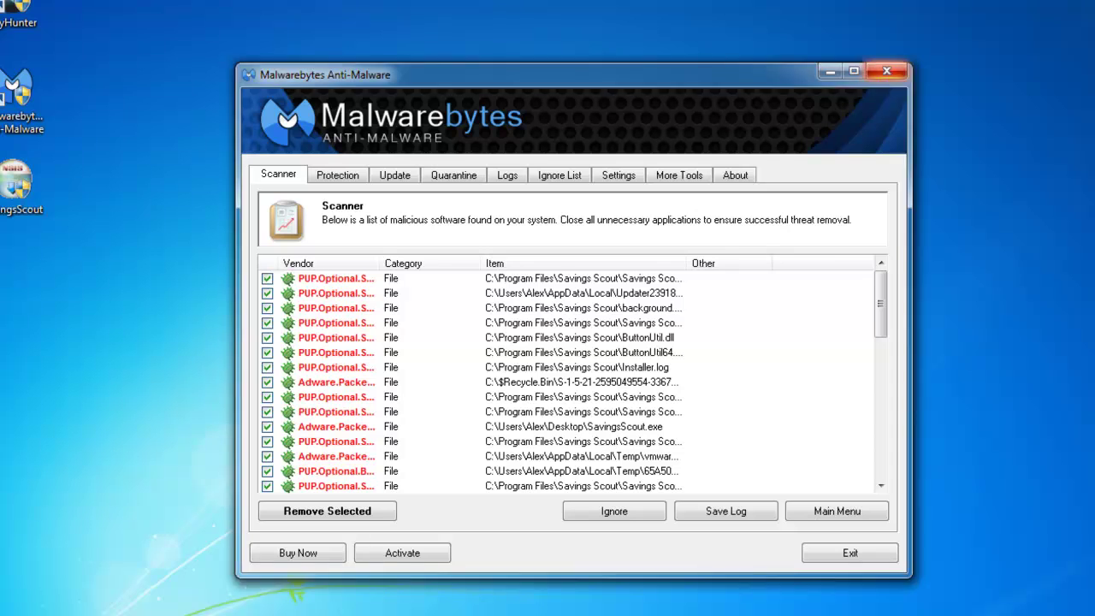
left_click(886, 71)
right_click(171, 335)
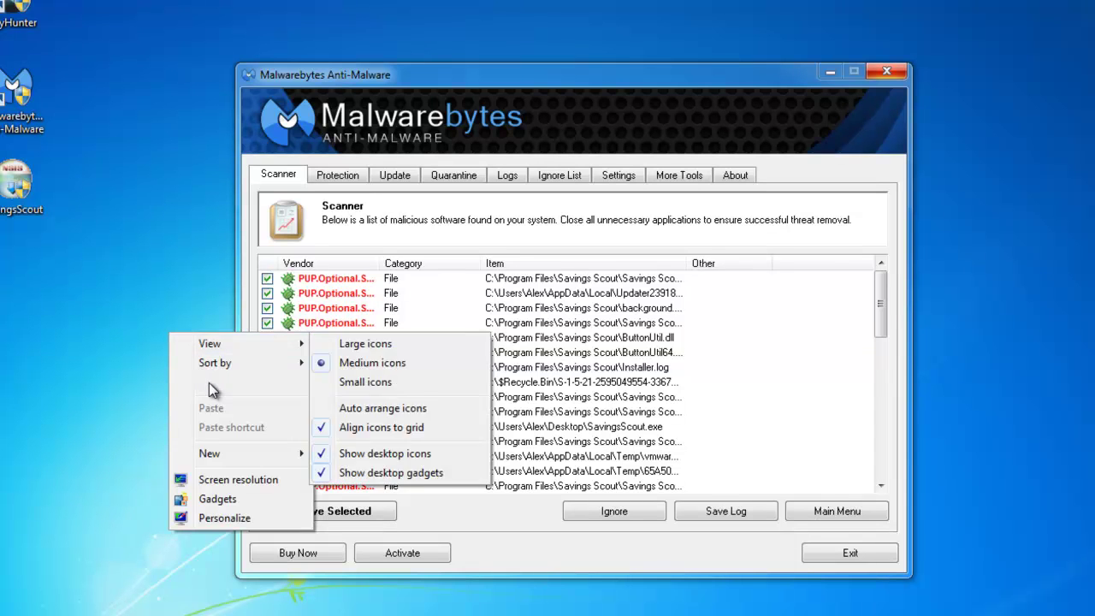
left_click(209, 382)
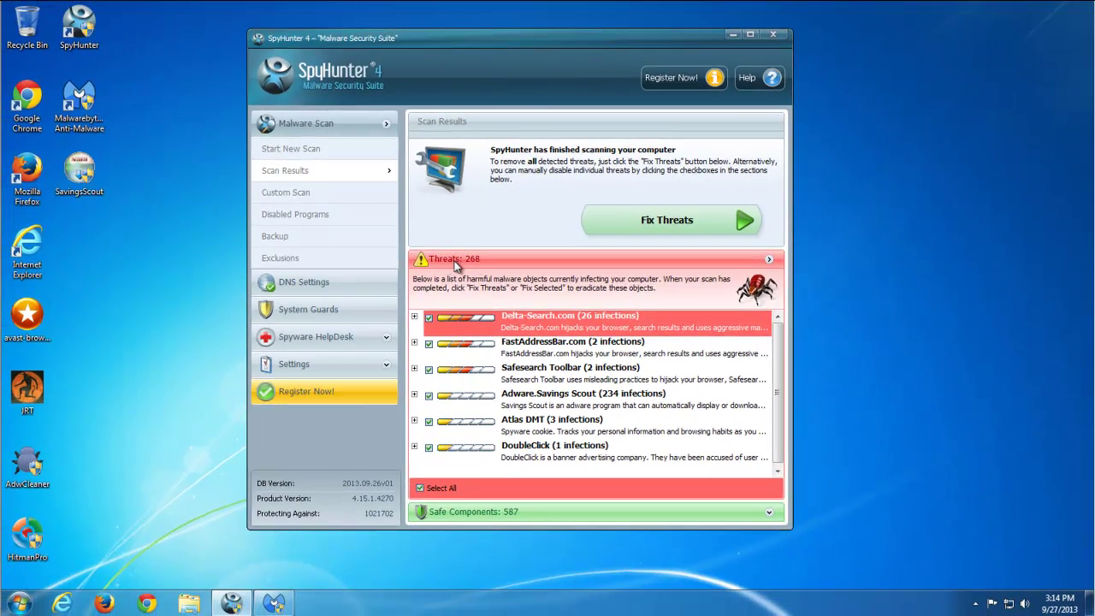
Expand and scroll SpyHunter's Threats list of infections, toggling it open and closed
left_click(768, 259)
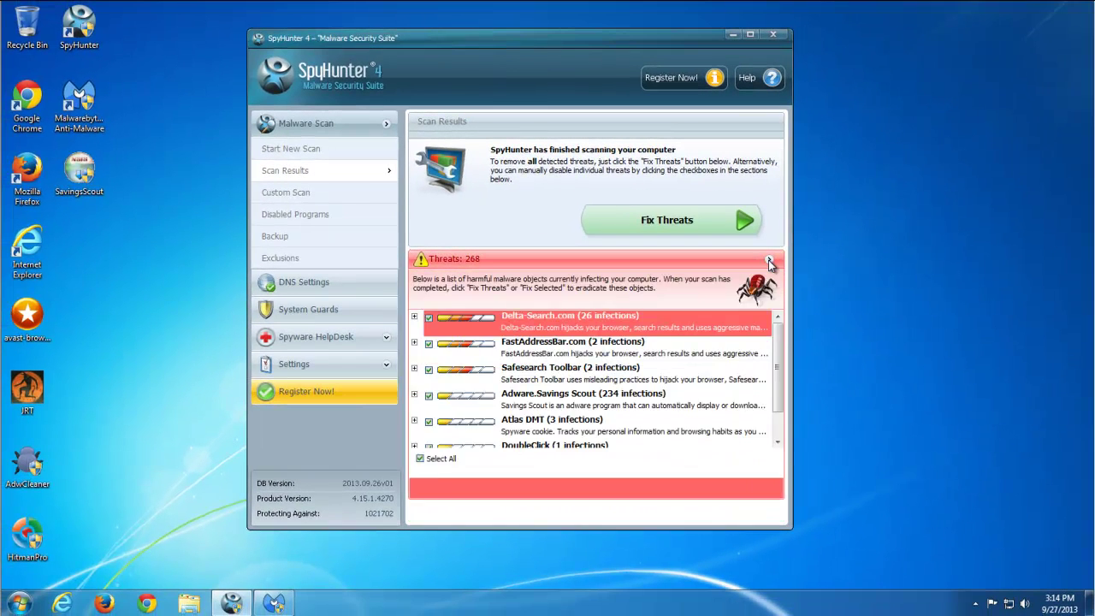
left_click(768, 260)
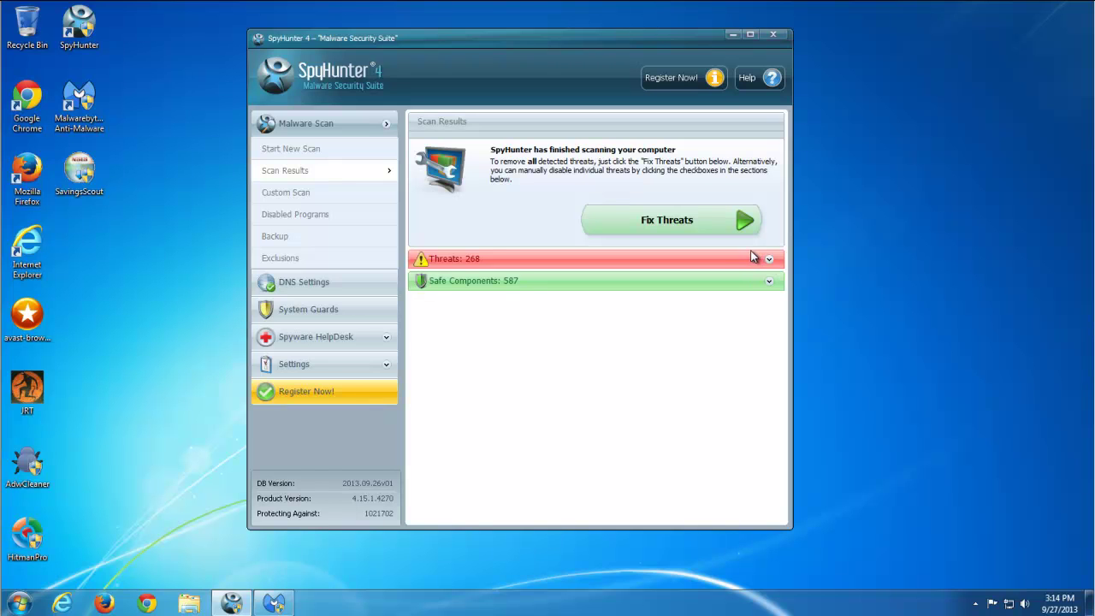
left_click(452, 265)
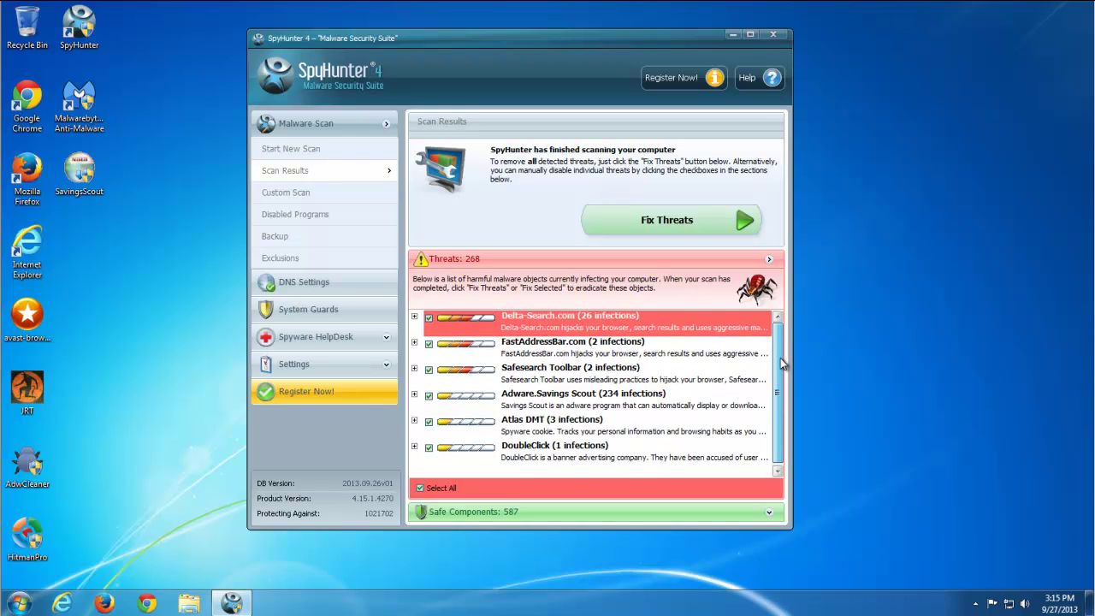
scroll(782, 380, "down", 1)
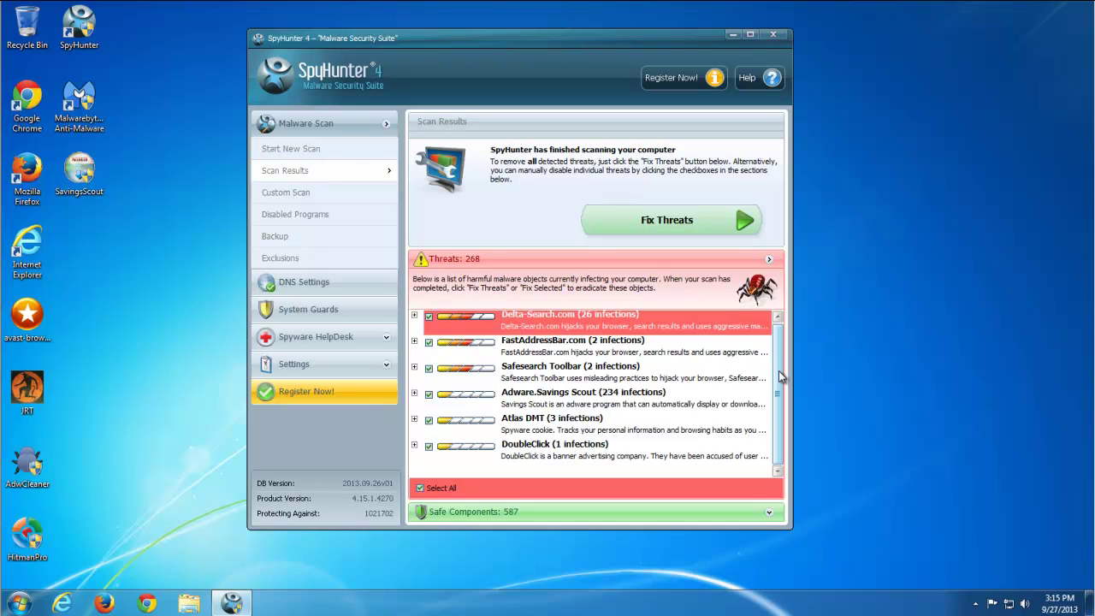
left_click(768, 260)
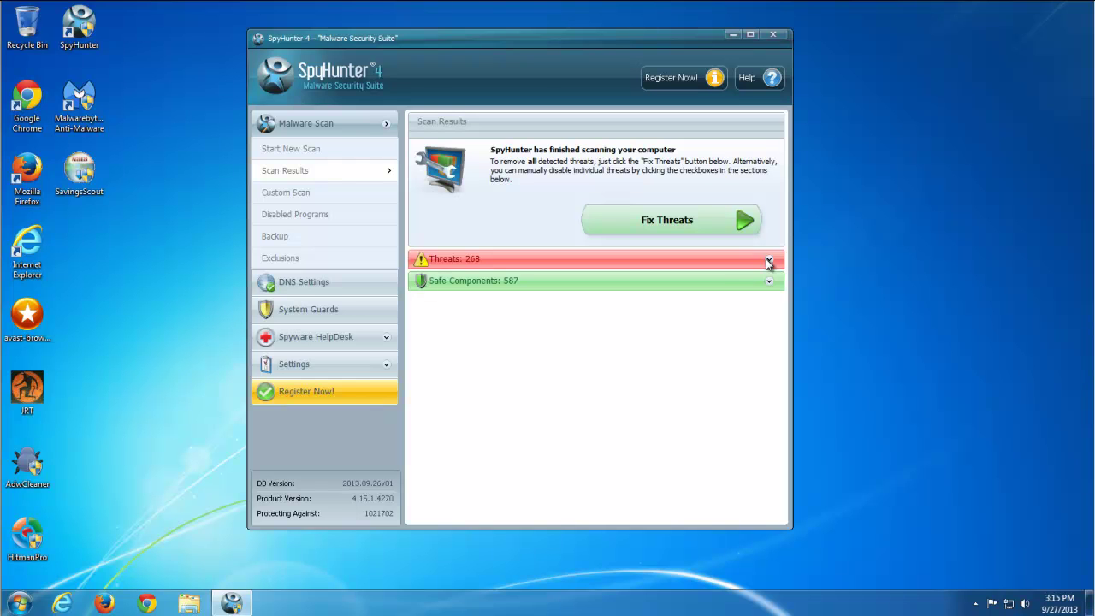
left_click(768, 260)
left_click(768, 260)
left_click(768, 260)
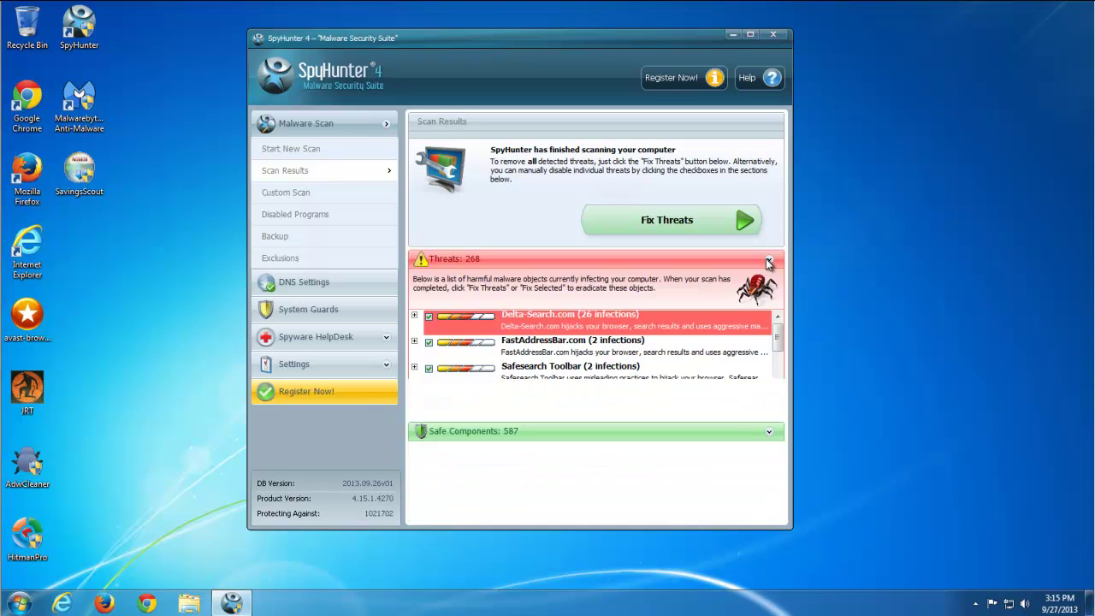
Minimize SpyHunter and run avast Browser Cleanup as administrator
left_click(732, 34)
left_click(27, 316)
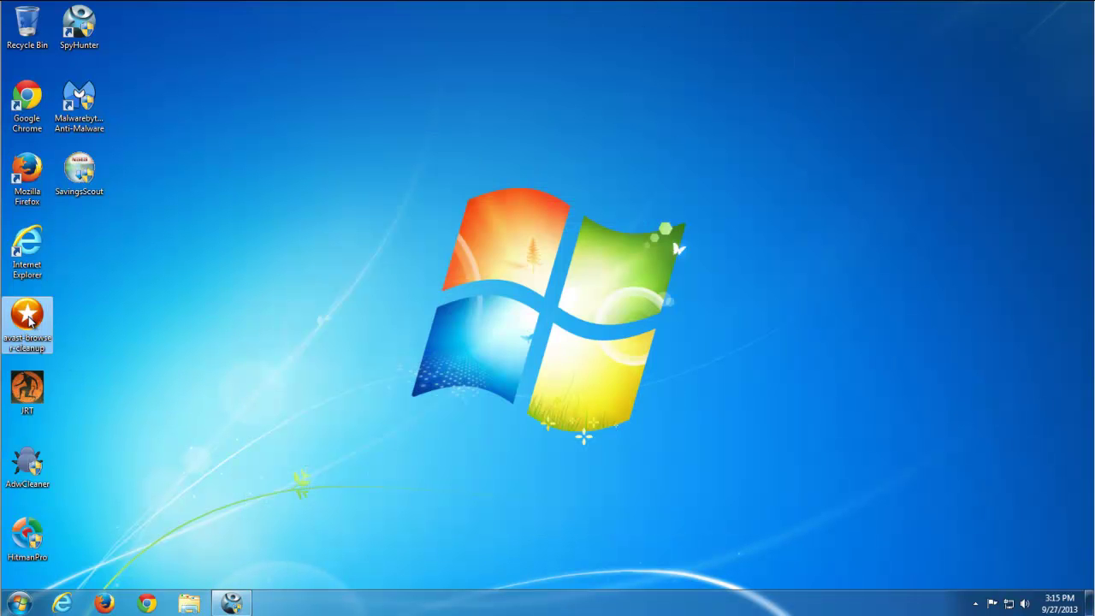
right_click(27, 317)
left_click(73, 344)
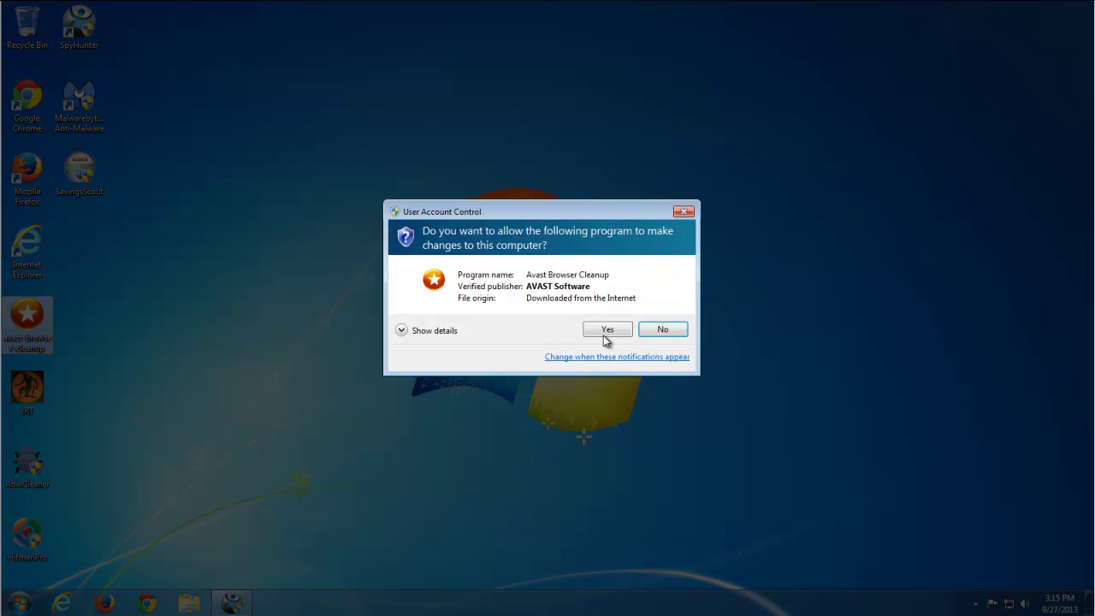
Allow avast Browser Cleanup to run and view the Firefox, Chrome and Internet Explorer add-ons
left_click(604, 334)
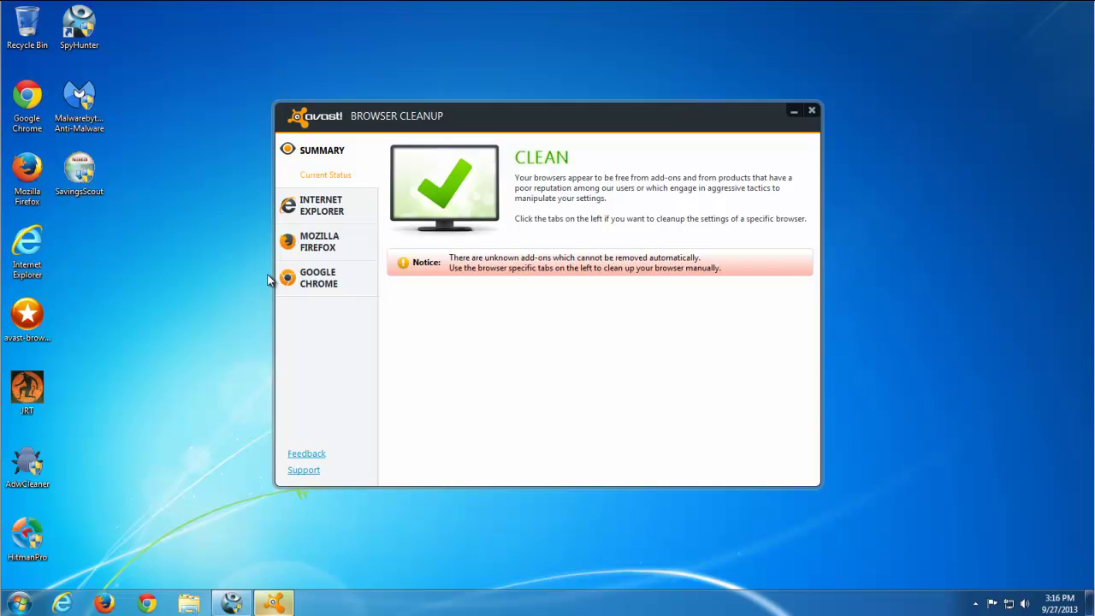
left_click(330, 252)
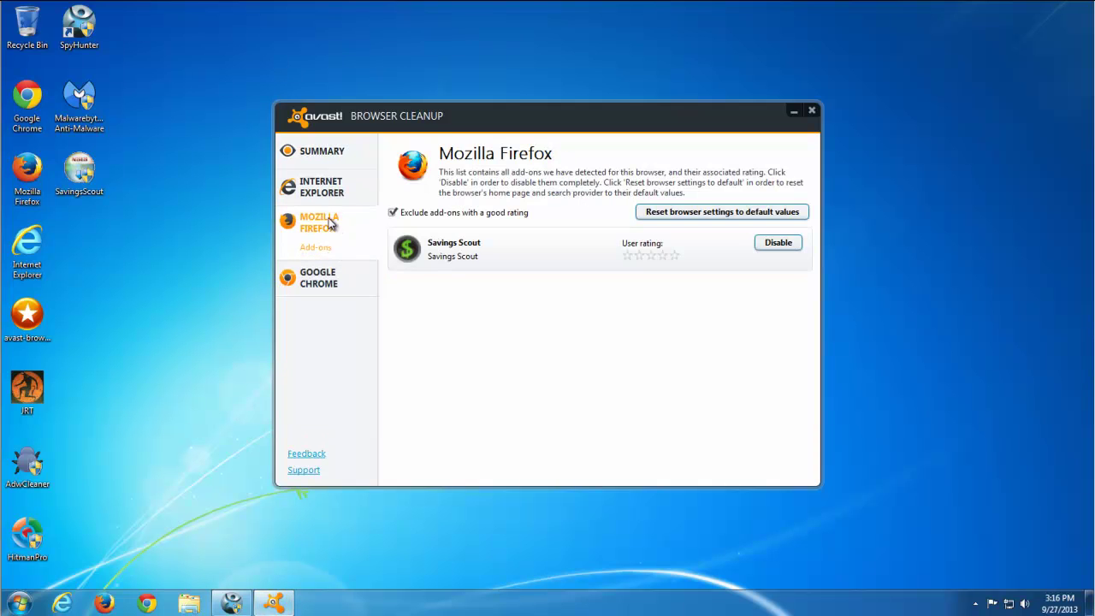
left_click(330, 281)
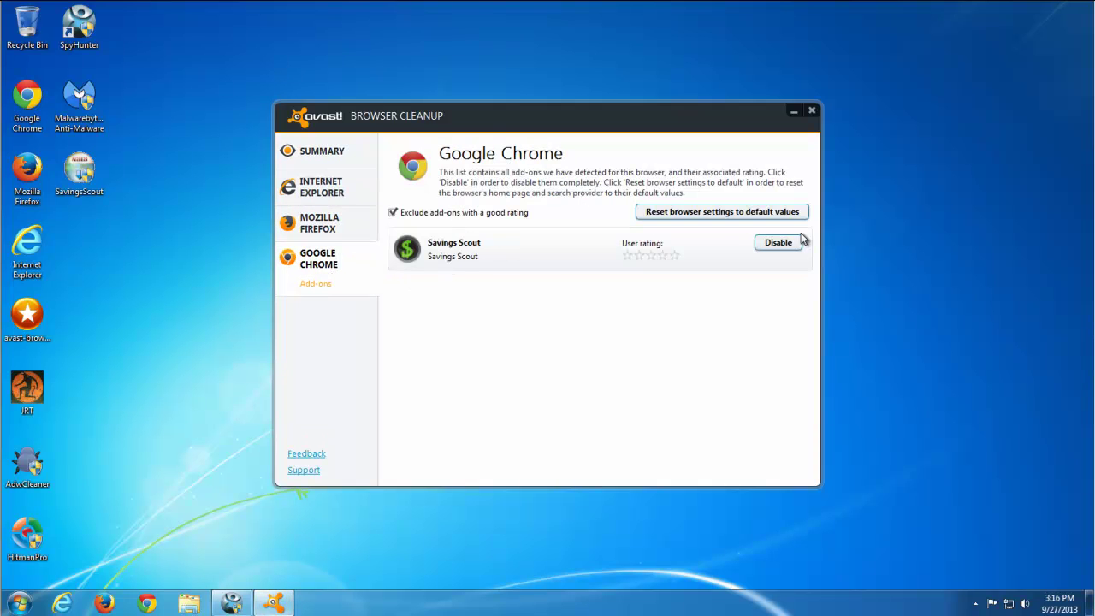
left_click(335, 235)
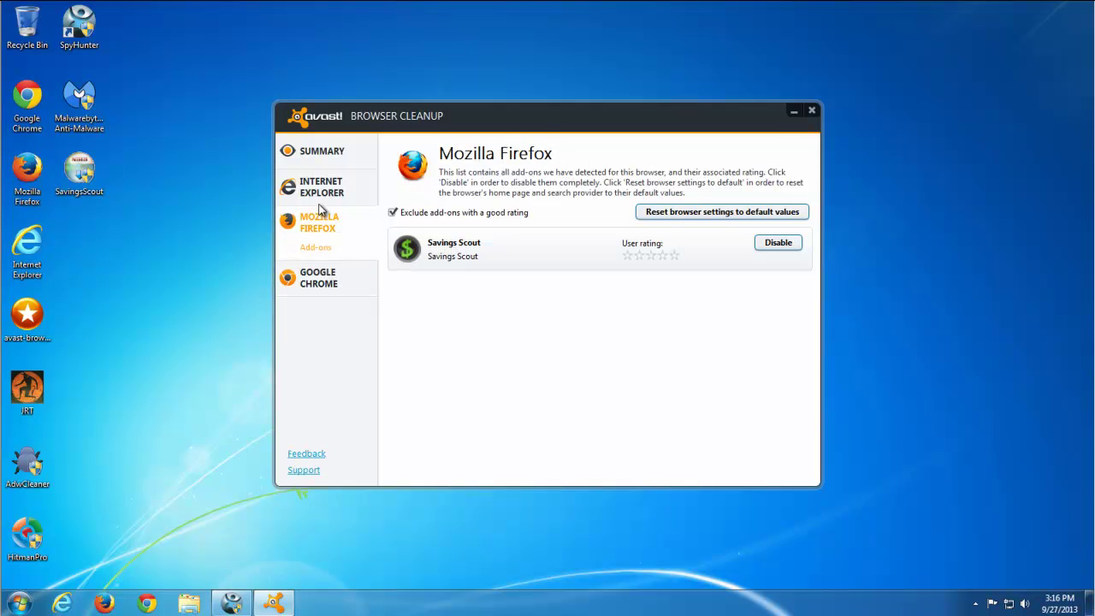
left_click(321, 191)
Check the CLEAN summary and flip through each browser, ending on Chrome's Savings Scout add-on
left_click(308, 239)
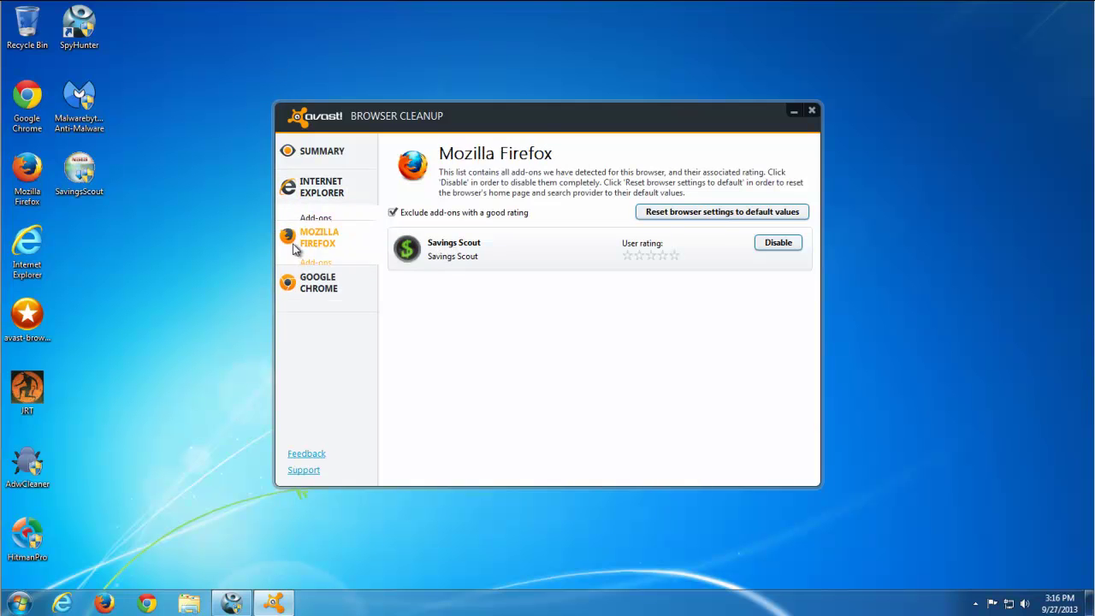
left_click(316, 276)
left_click(306, 190)
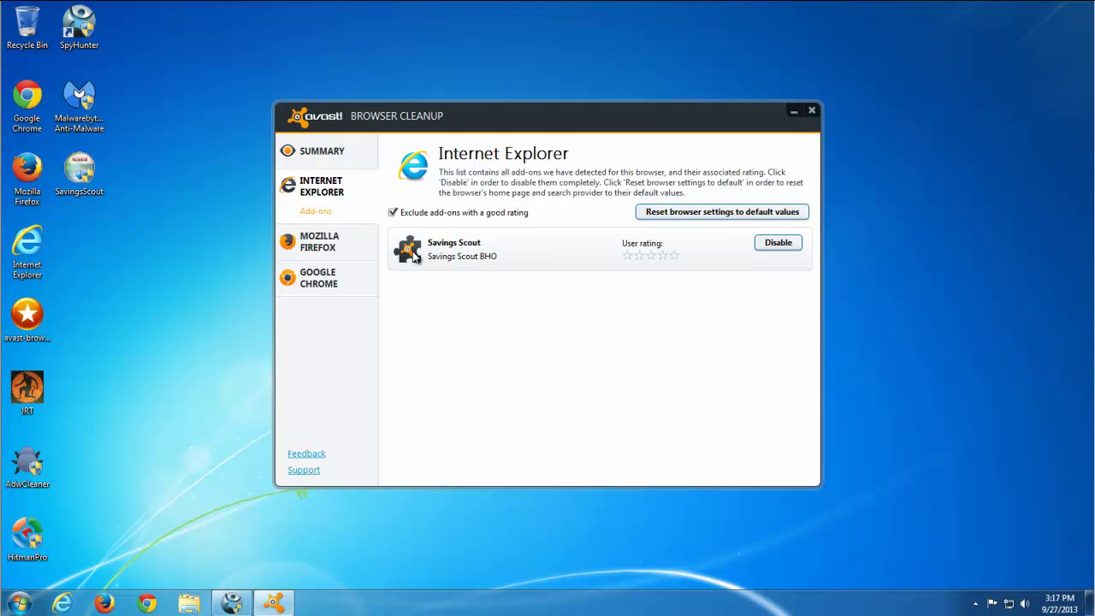
left_click(322, 152)
left_click(318, 241)
left_click(323, 199)
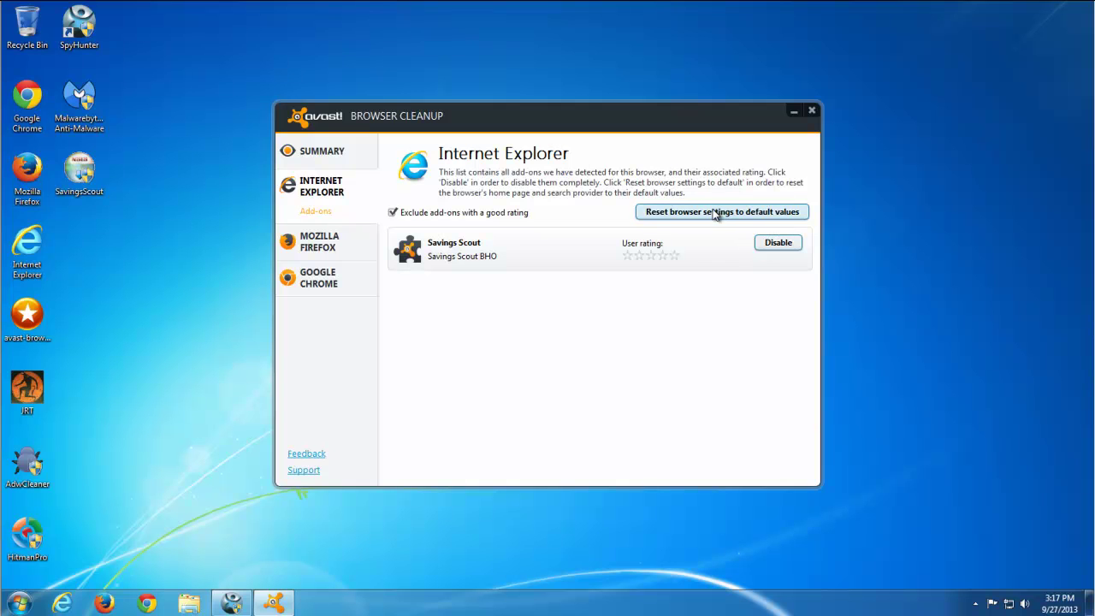
left_click(318, 241)
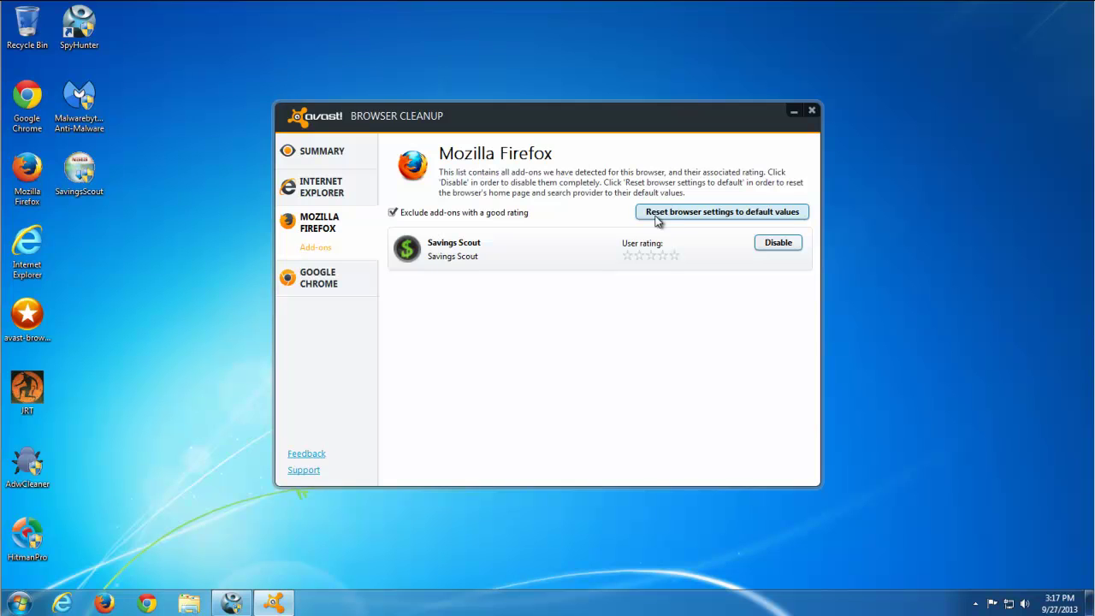
left_click(318, 277)
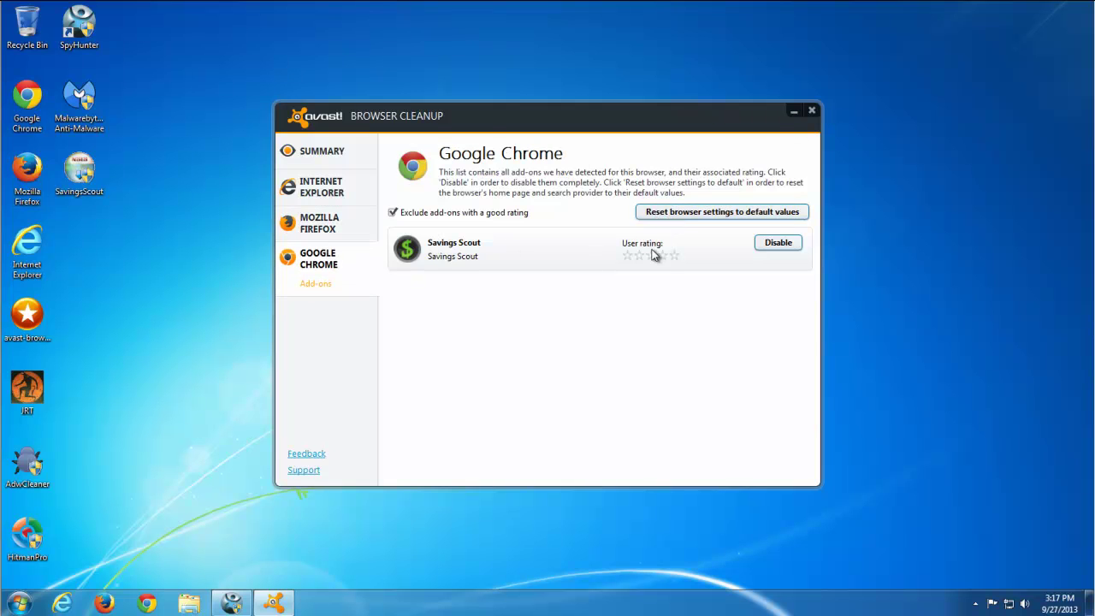
Bring SpyHunter forward, reposition it, and expand and collapse the Threats: 268 list twice
left_click(231, 602)
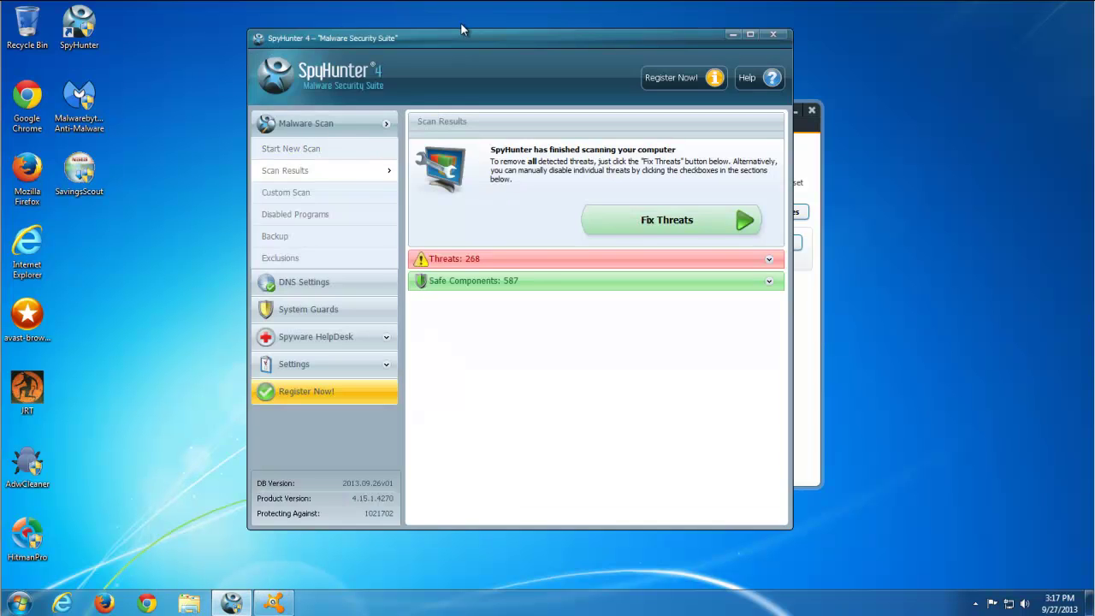
left_click_drag(461, 39, 473, 36)
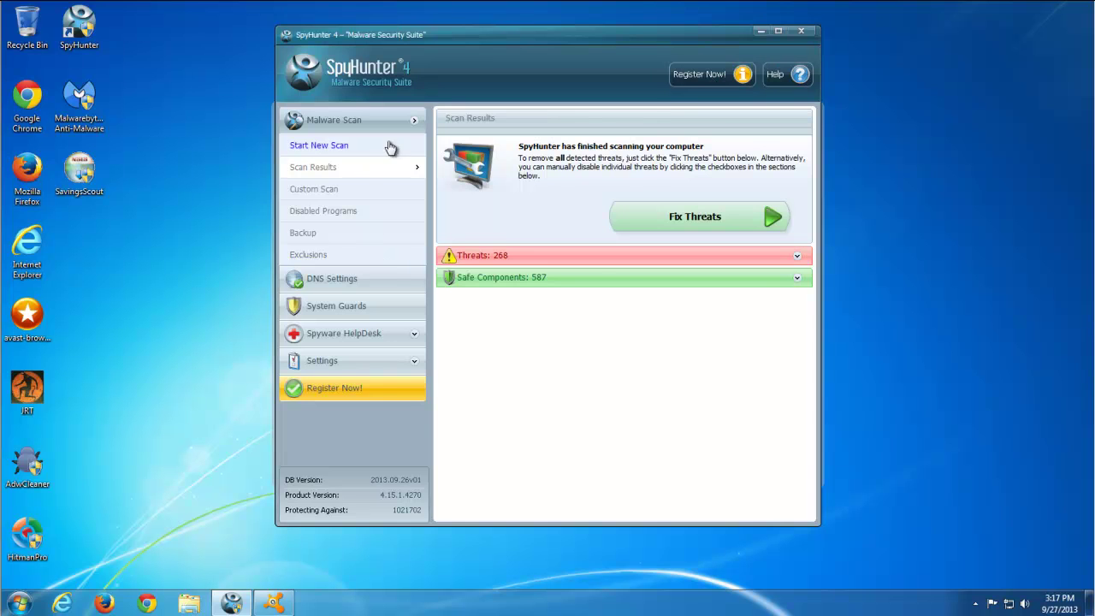
left_click(412, 122)
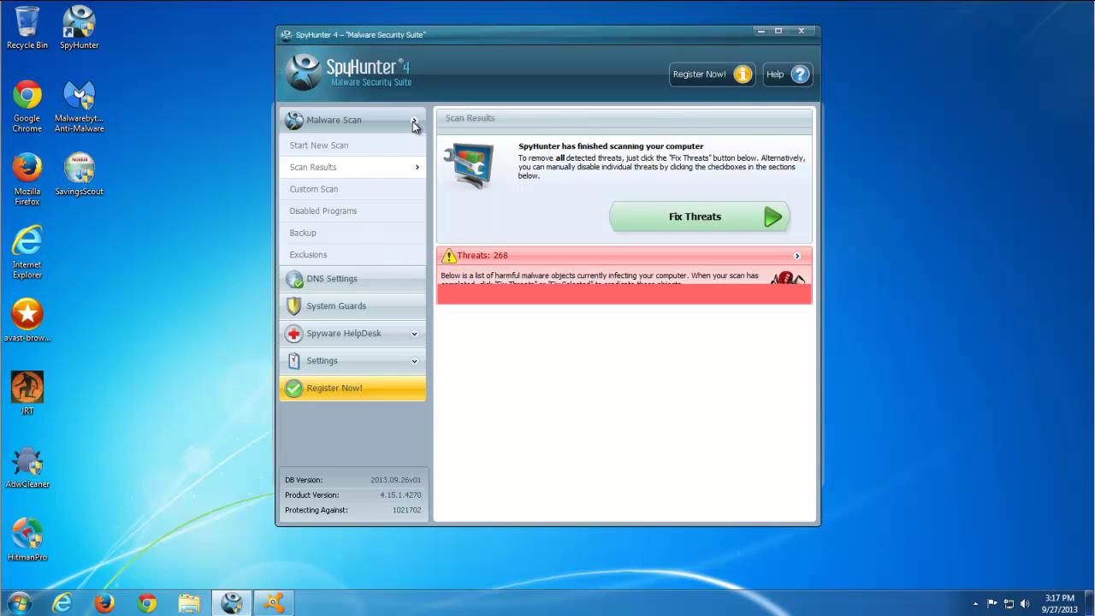
left_click(478, 260)
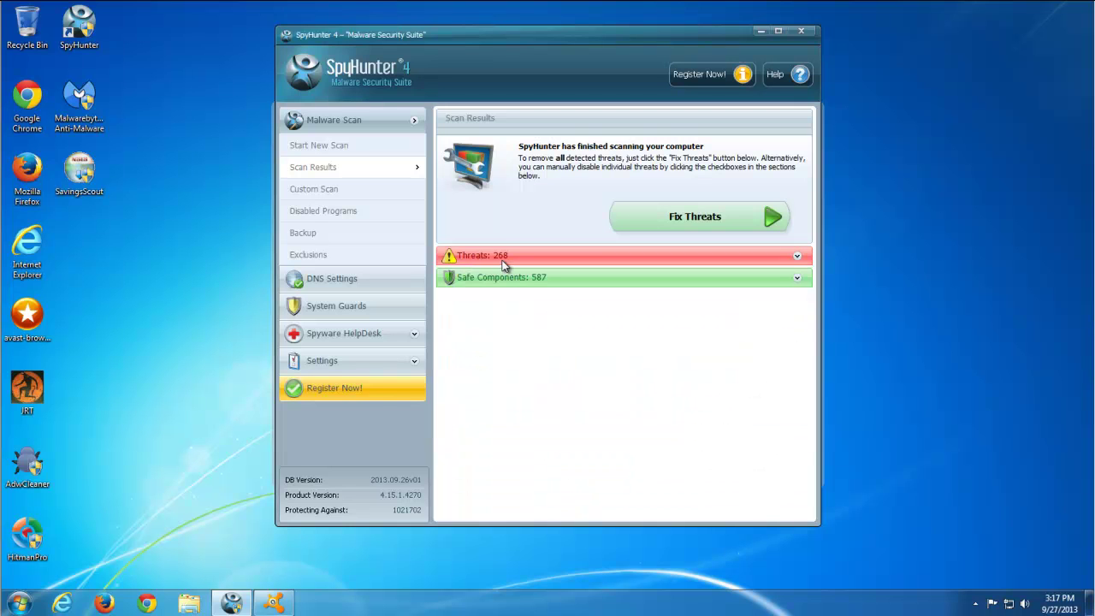
left_click(503, 258)
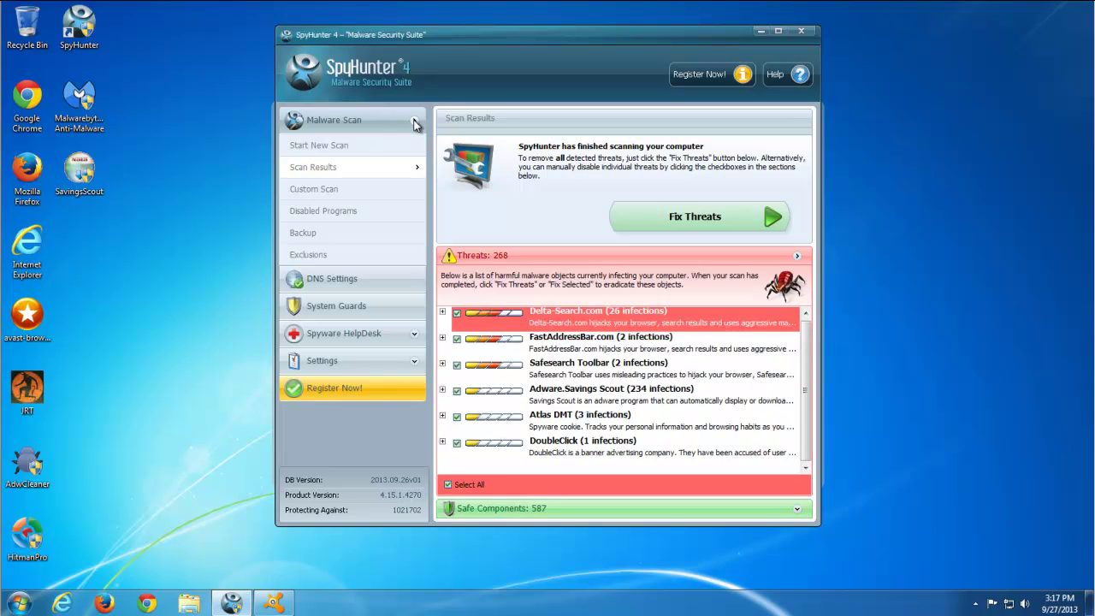
left_click(507, 255)
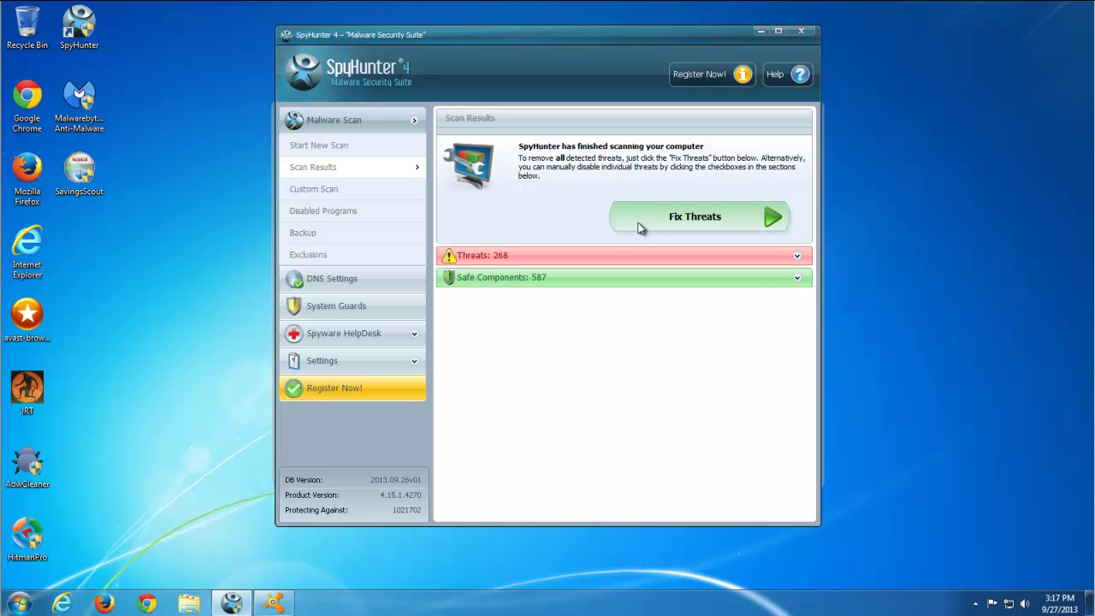
Attempt Fix Threats, close the Register prompt, and acknowledge the purchase warning
left_click(642, 224)
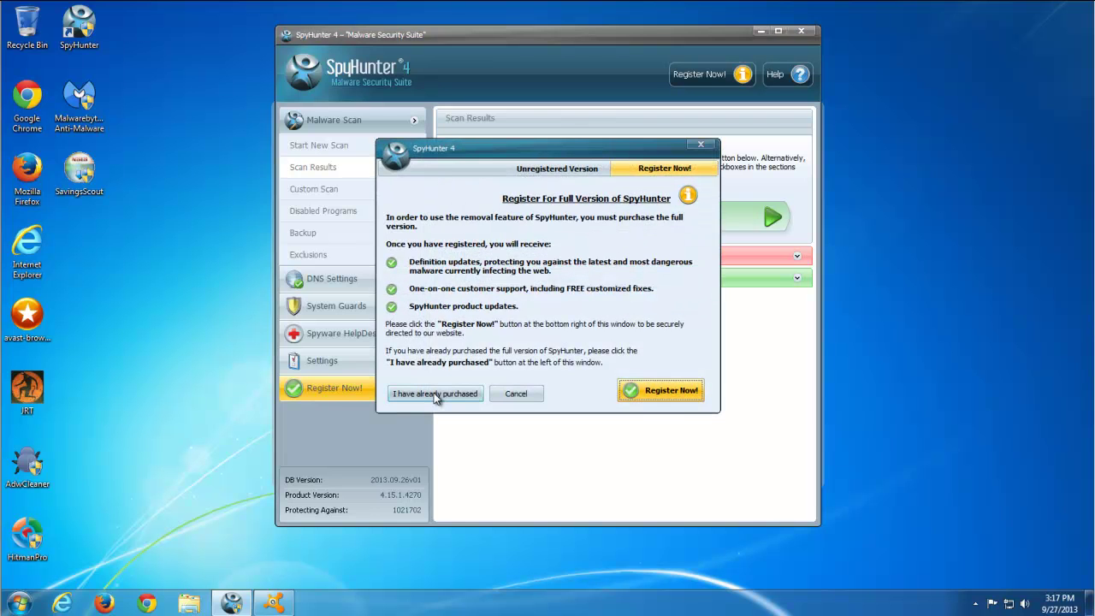
left_click(701, 144)
left_click(563, 301)
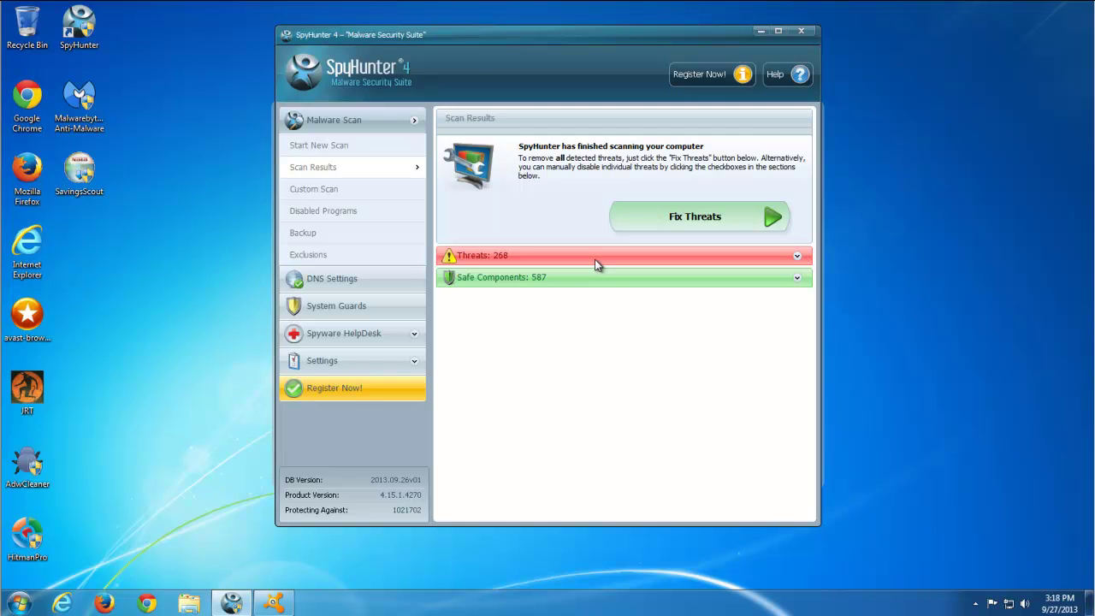
Visit the System Guards, General settings, Spyware HelpDesk, DNS Settings and Network Sentry pages
left_click(363, 305)
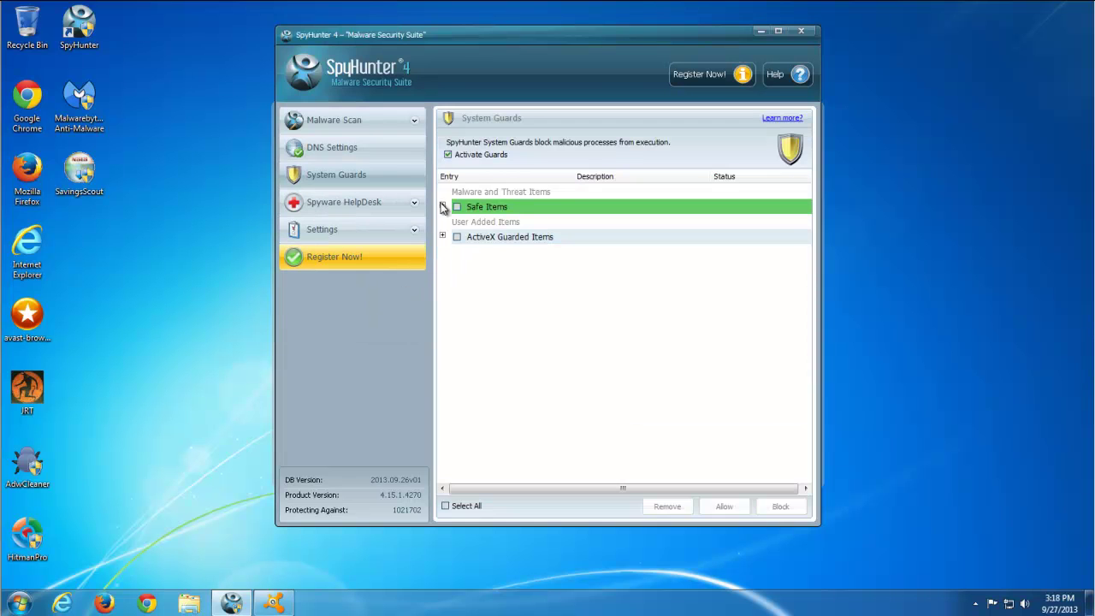
left_click(330, 201)
left_click(335, 314)
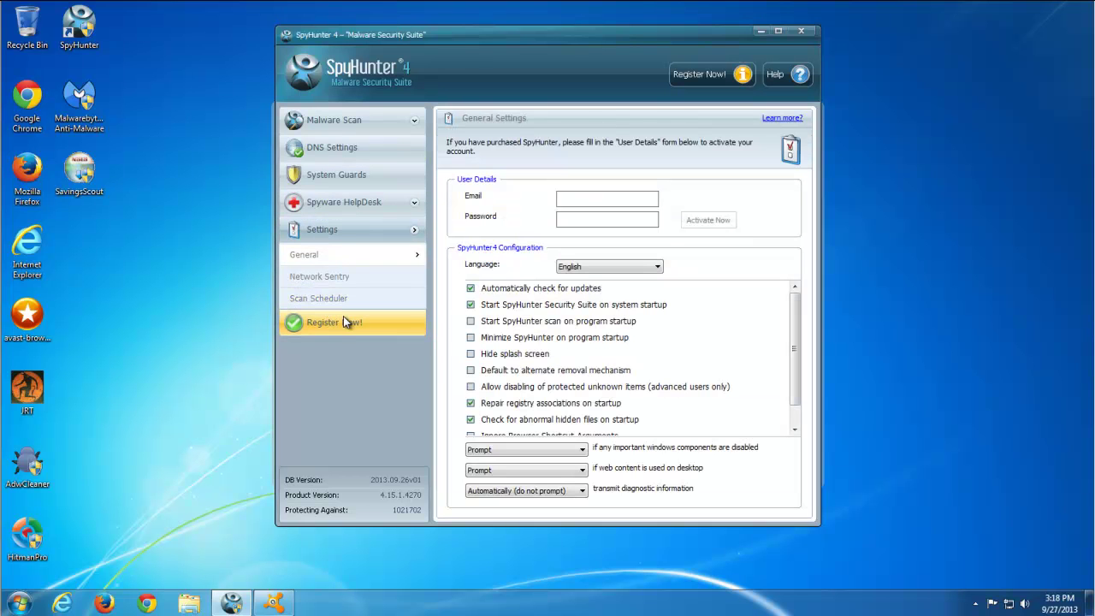
left_click(329, 205)
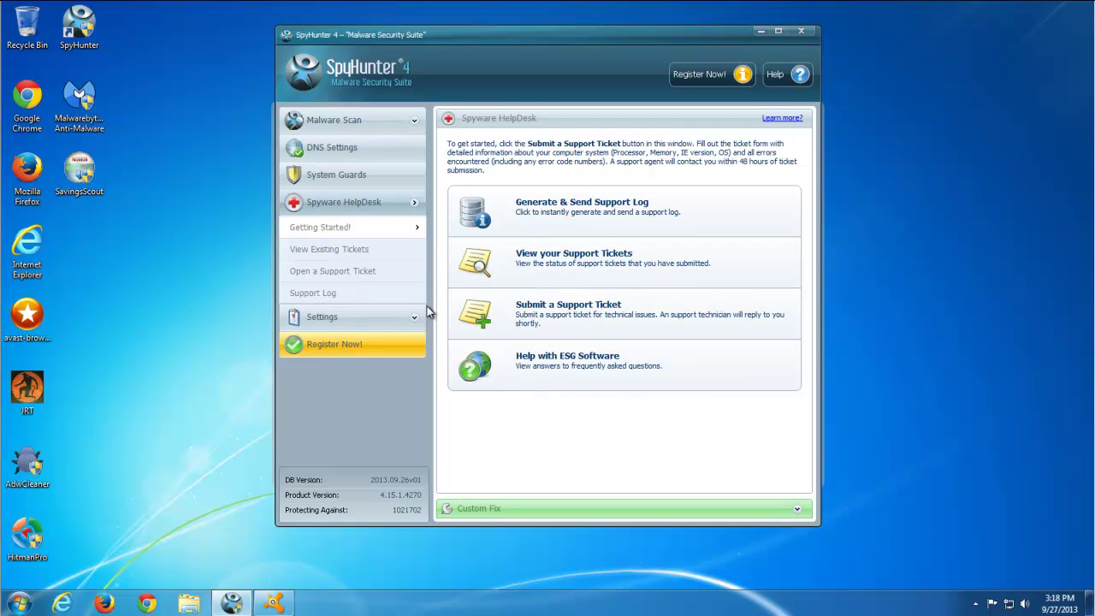
left_click(341, 156)
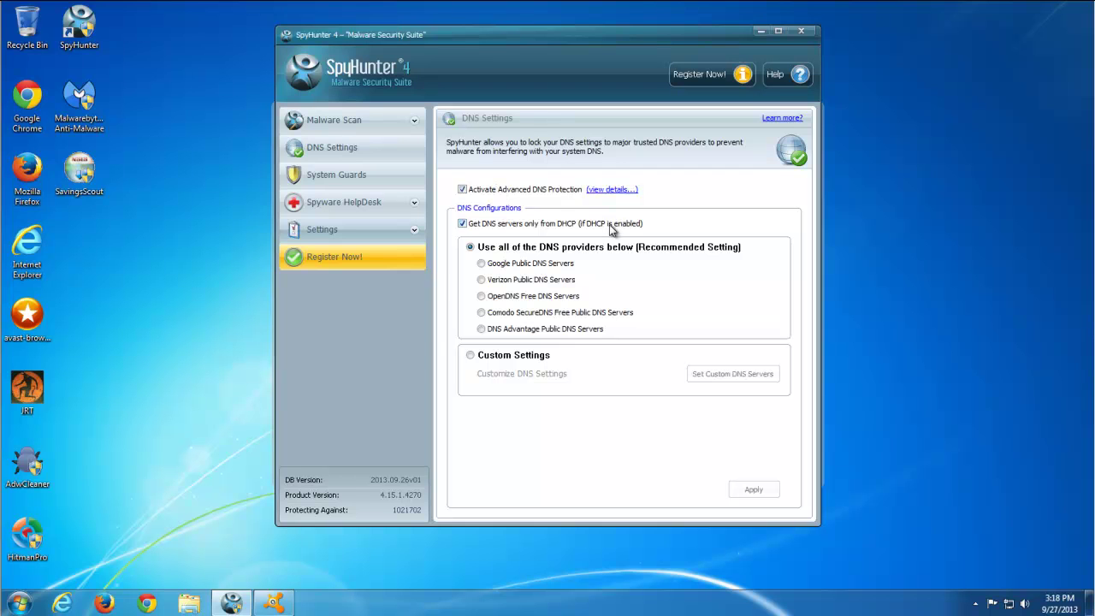
left_click(328, 228)
left_click(318, 278)
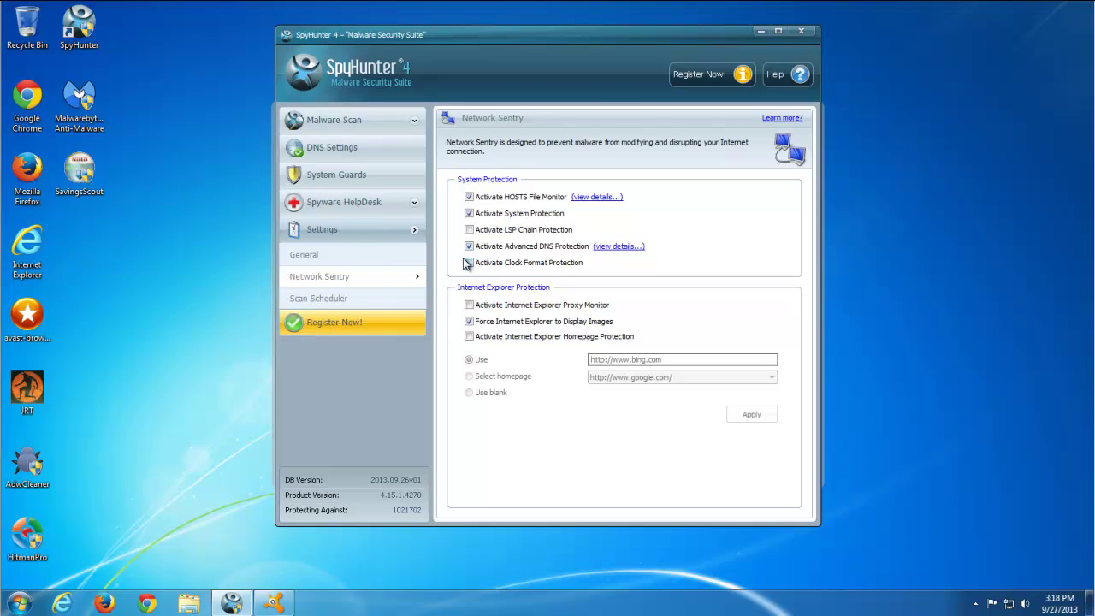
Switch back and forth between the General and Network Sentry settings pages
left_click(333, 258)
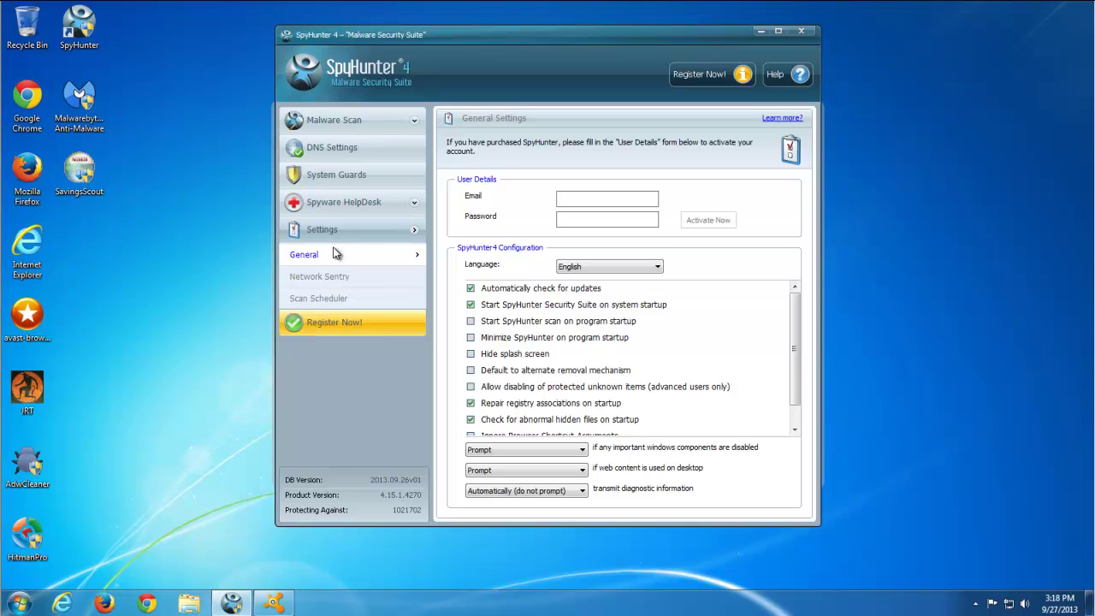
left_click(335, 280)
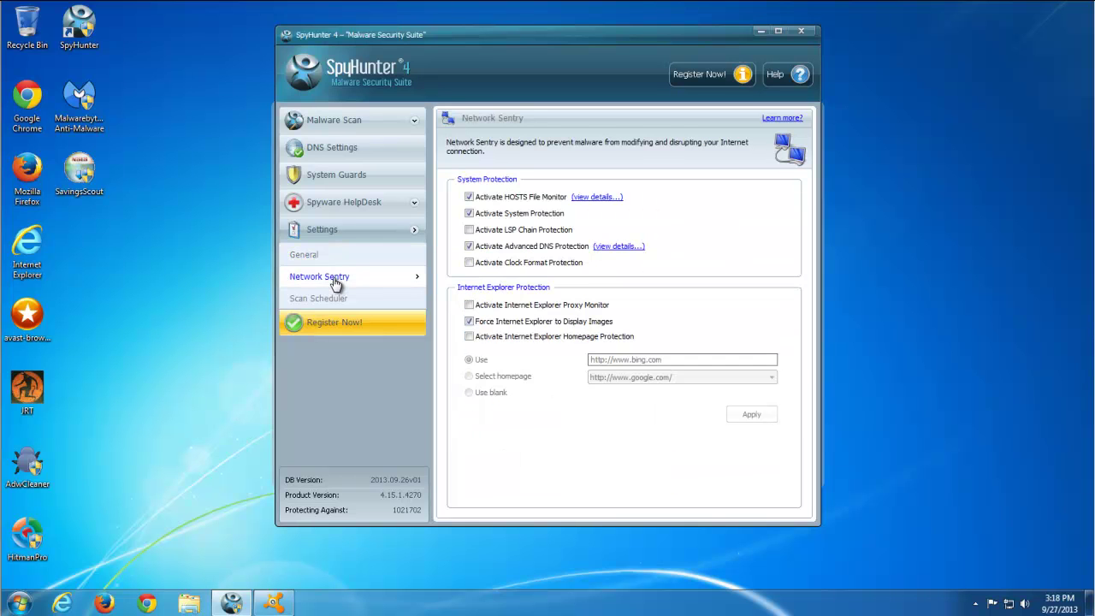
left_click(306, 257)
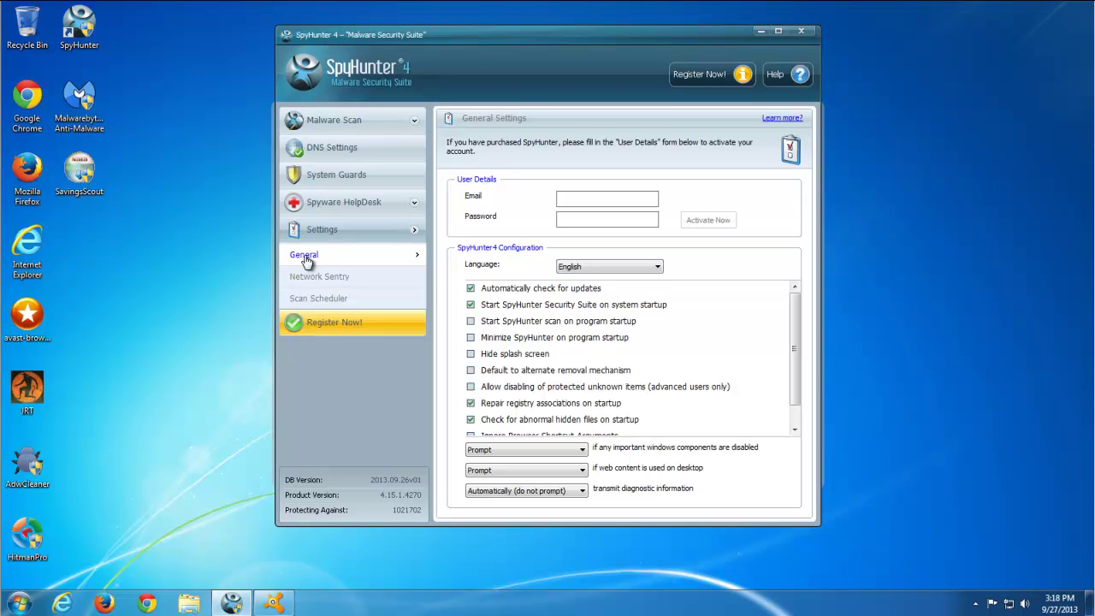
left_click(317, 277)
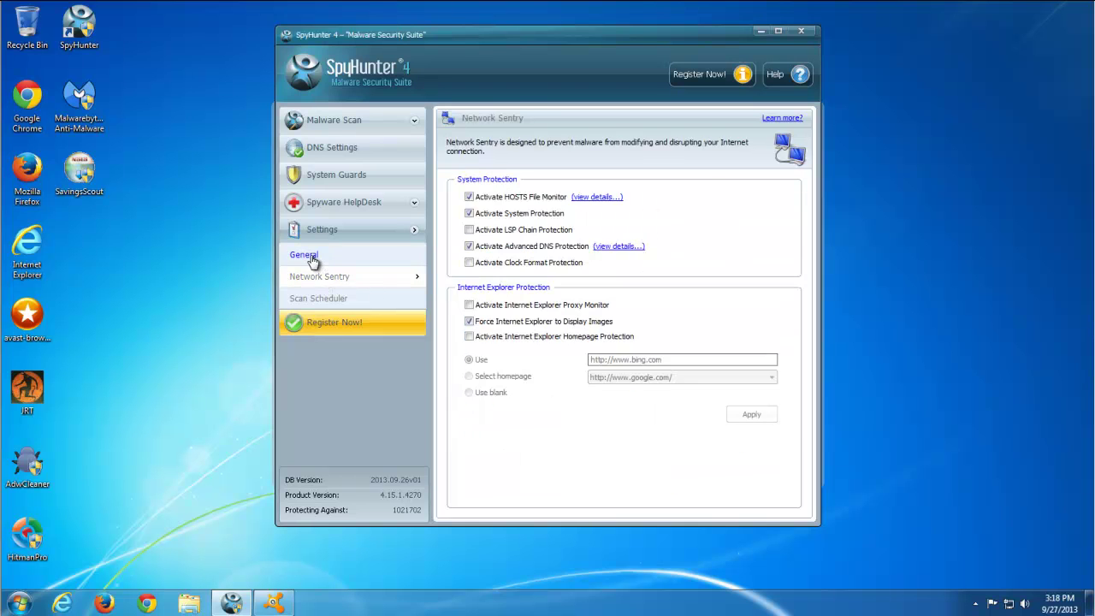
left_click(308, 255)
left_click(318, 282)
Try viewing HelpDesk tickets, dismiss the registration notice, and return to Scan Results
left_click(325, 205)
left_click(324, 249)
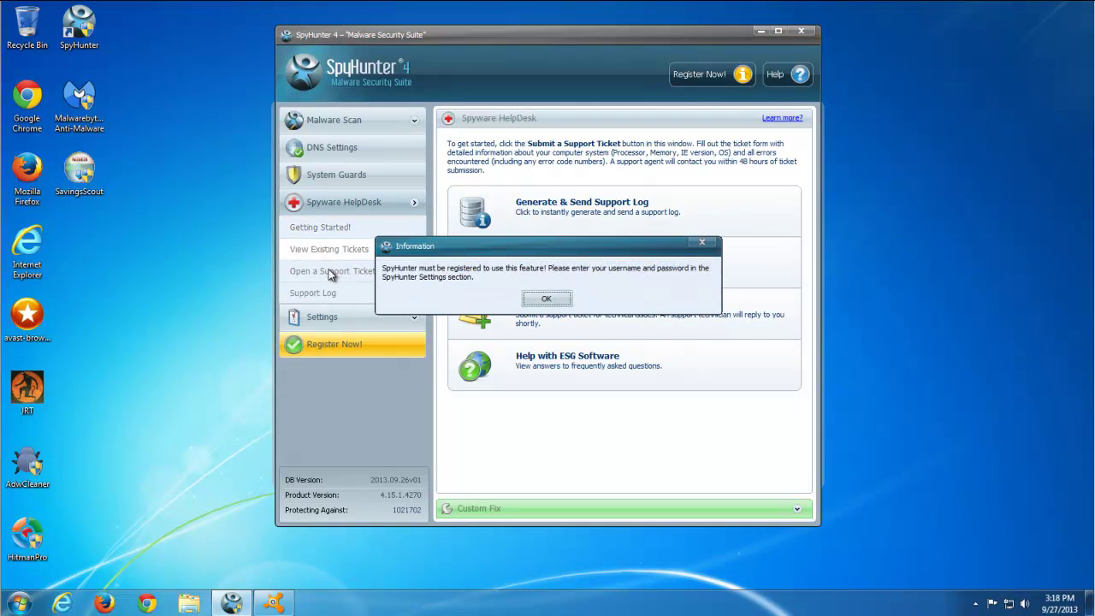
left_click(545, 299)
left_click(324, 228)
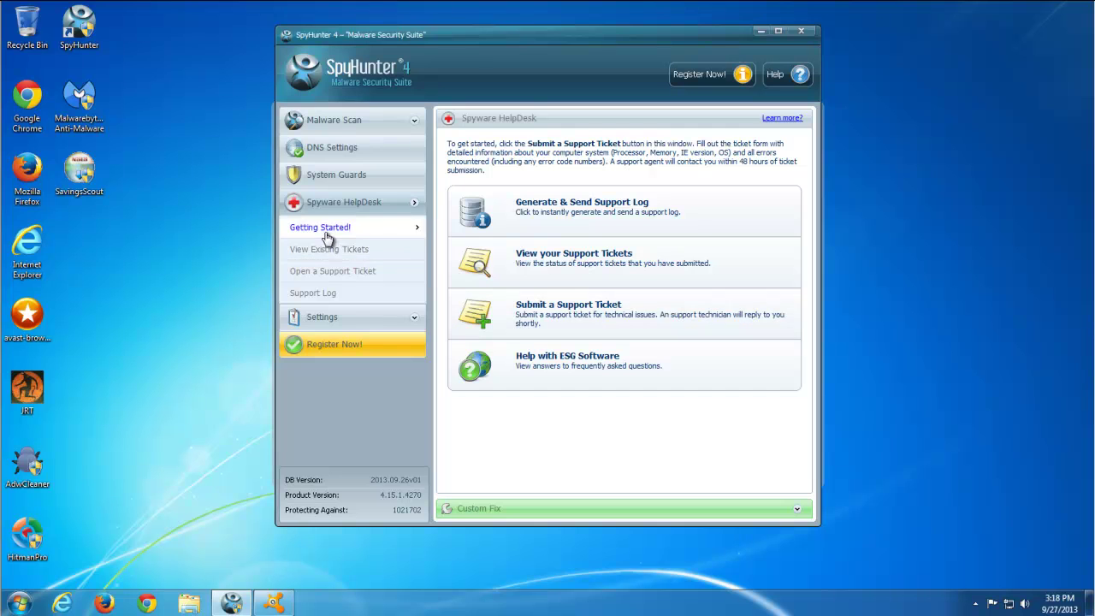
left_click(331, 123)
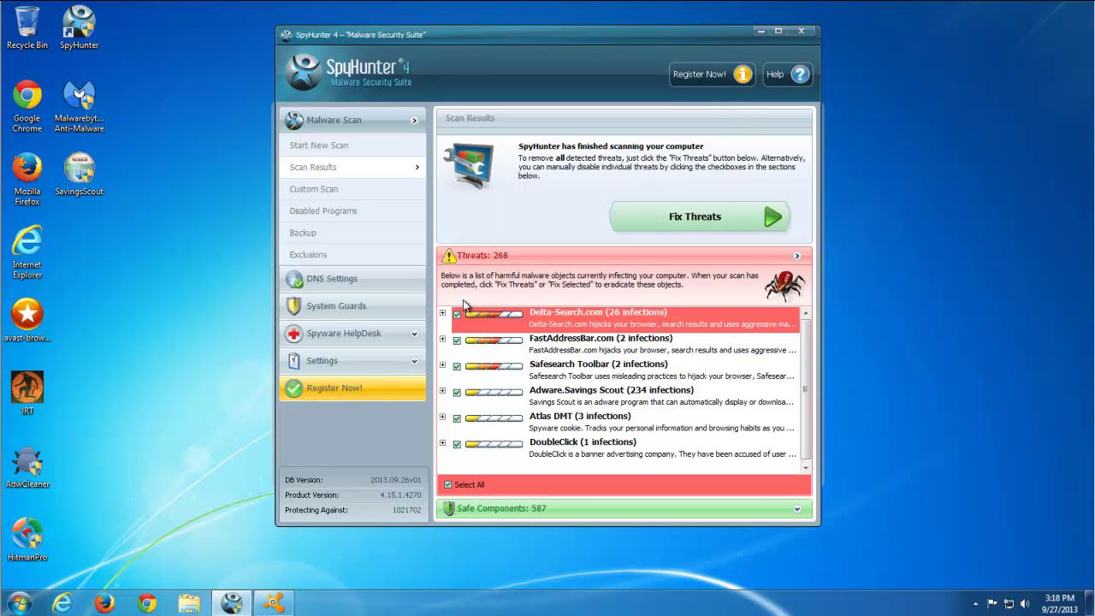
Collapse the Threats: 268 header to show only the threat and safe-component totals
left_click(479, 255)
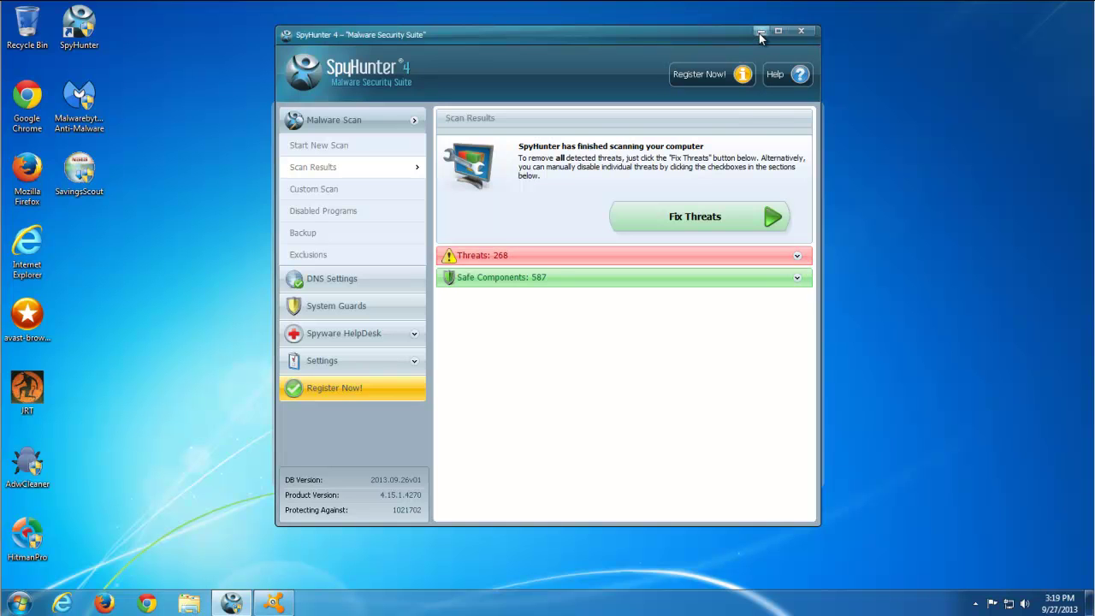